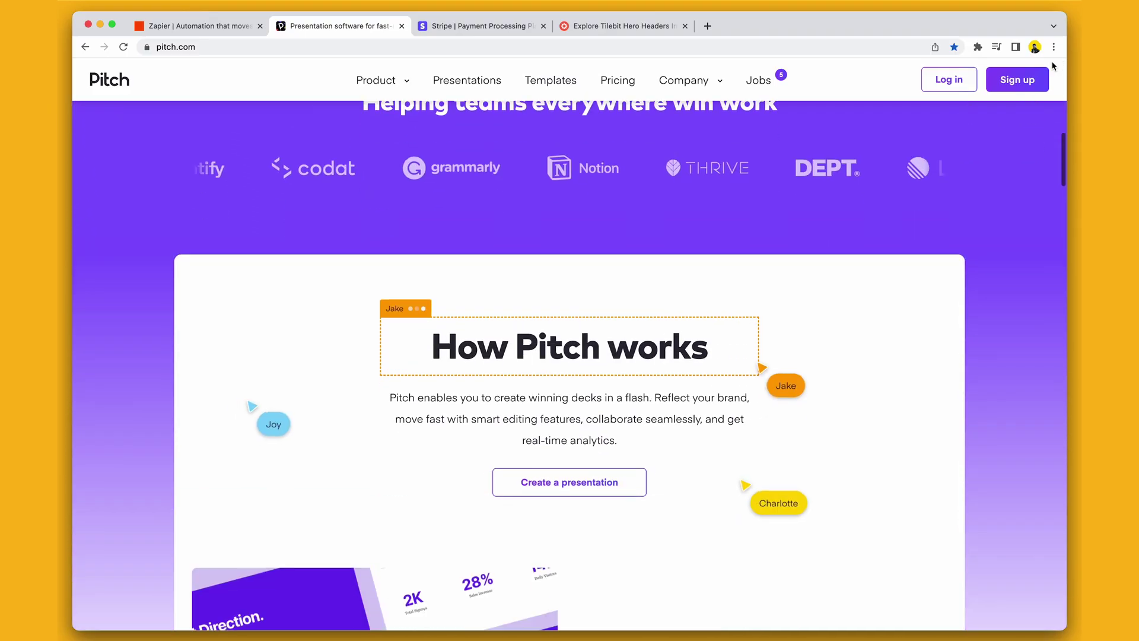
- Browse the Zapier and Stripe landing pages, then go to Tilebit's Stripe Hero Header page
{"action": "key", "text": "ctrl+shift+Tab"}
{"action": "scroll", "coordinate": [1049, 69], "scroll_direction": "down", "scroll_amount": 15}
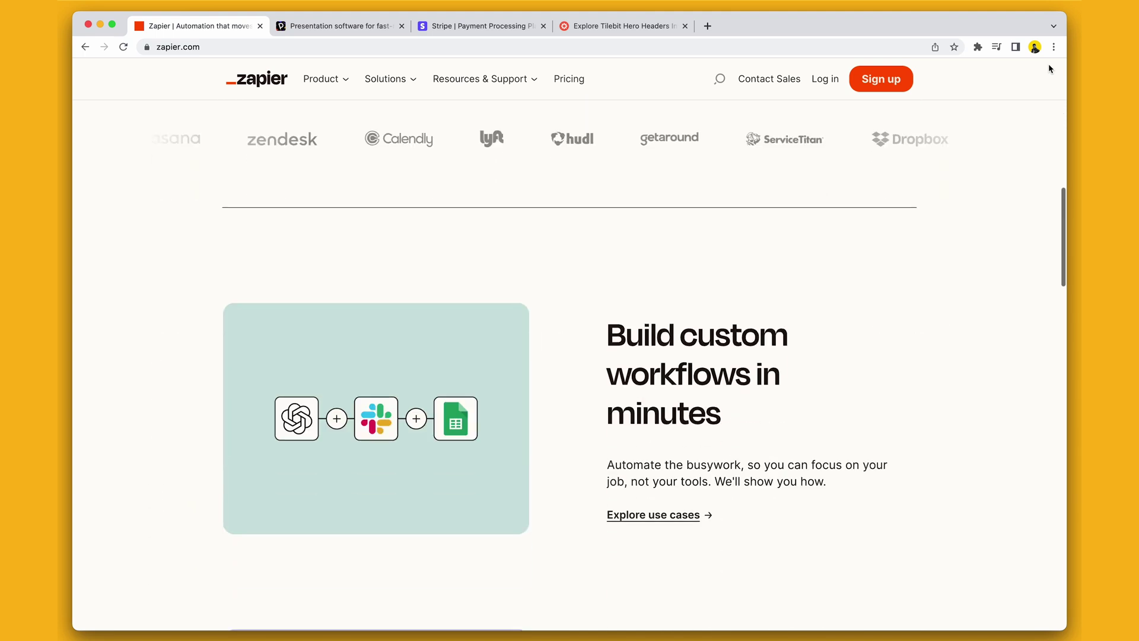
{"action": "key", "text": "ctrl+Tab"}
{"action": "key", "text": "ctrl+Tab"}
{"action": "scroll", "coordinate": [1053, 65], "scroll_direction": "down", "scroll_amount": 12}
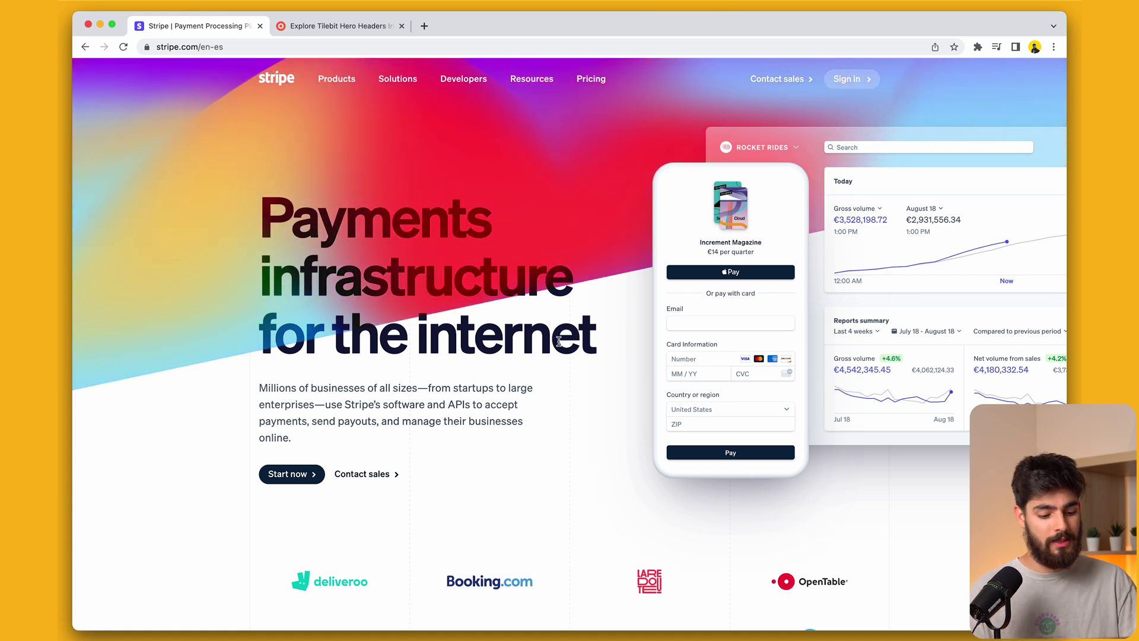
{"action": "key", "text": "ctrl+Tab"}
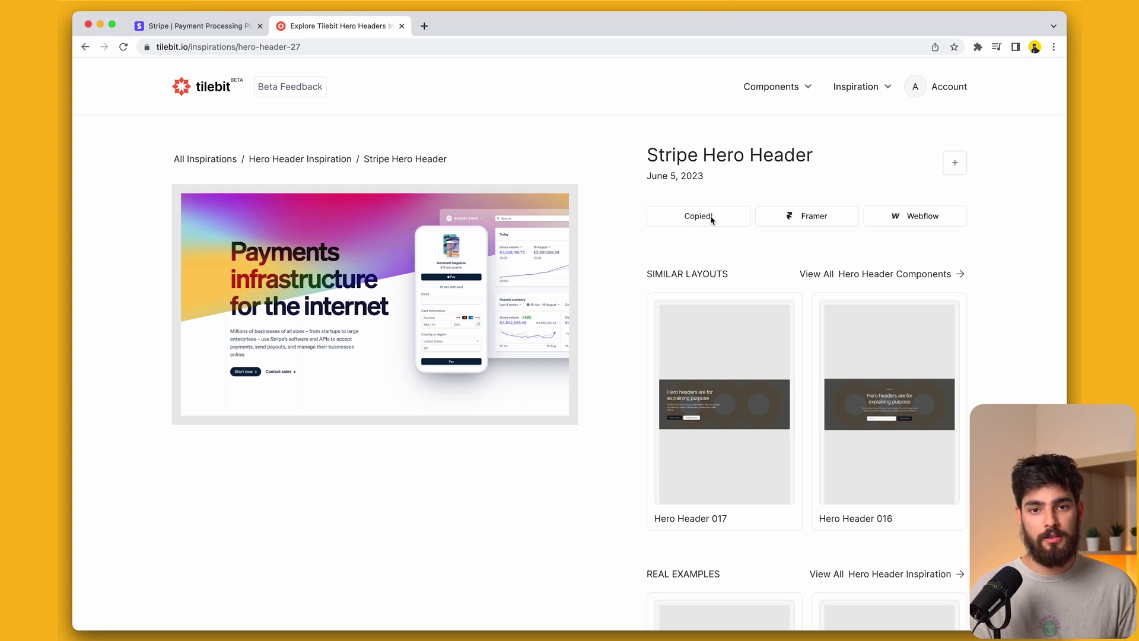
- Paste the copied Tilebit Hero Header frame into the Figma file beside the Stripe hero image
{"action": "left_click", "coordinate": [721, 220]}
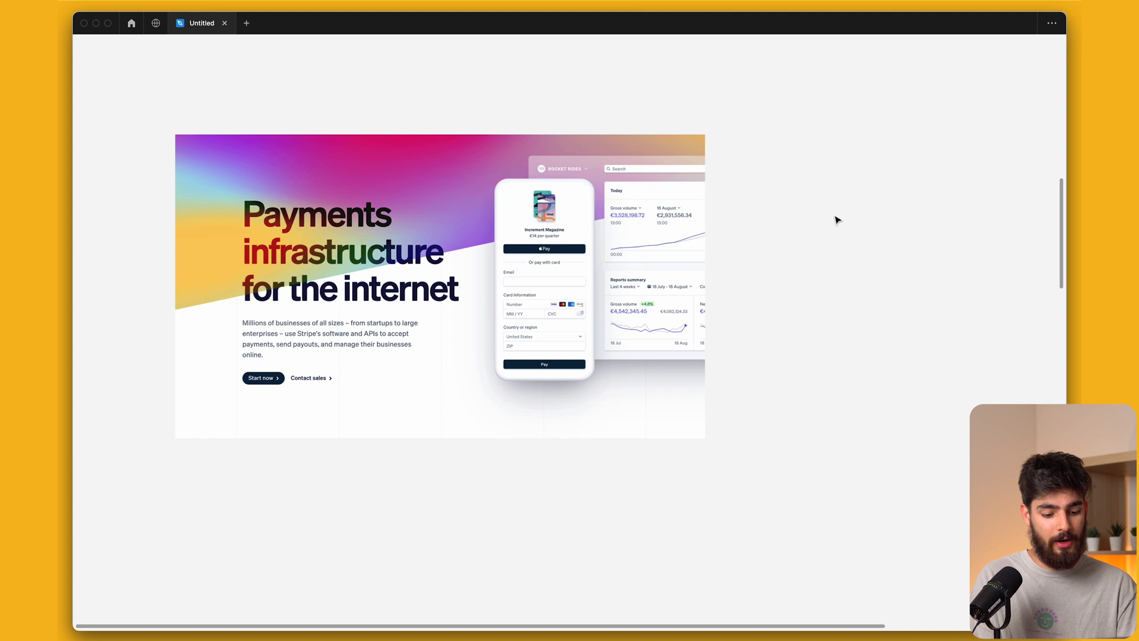
{"action": "key", "text": "ctrl+v"}
{"action": "scroll", "coordinate": [771, 125], "scroll_direction": "right", "scroll_amount": 2}
{"action": "scroll", "coordinate": [768, 127], "scroll_direction": "right", "scroll_amount": 1}
{"action": "left_click", "coordinate": [667, 77]}
{"action": "scroll", "coordinate": [668, 77], "scroll_direction": "right", "scroll_amount": 5}
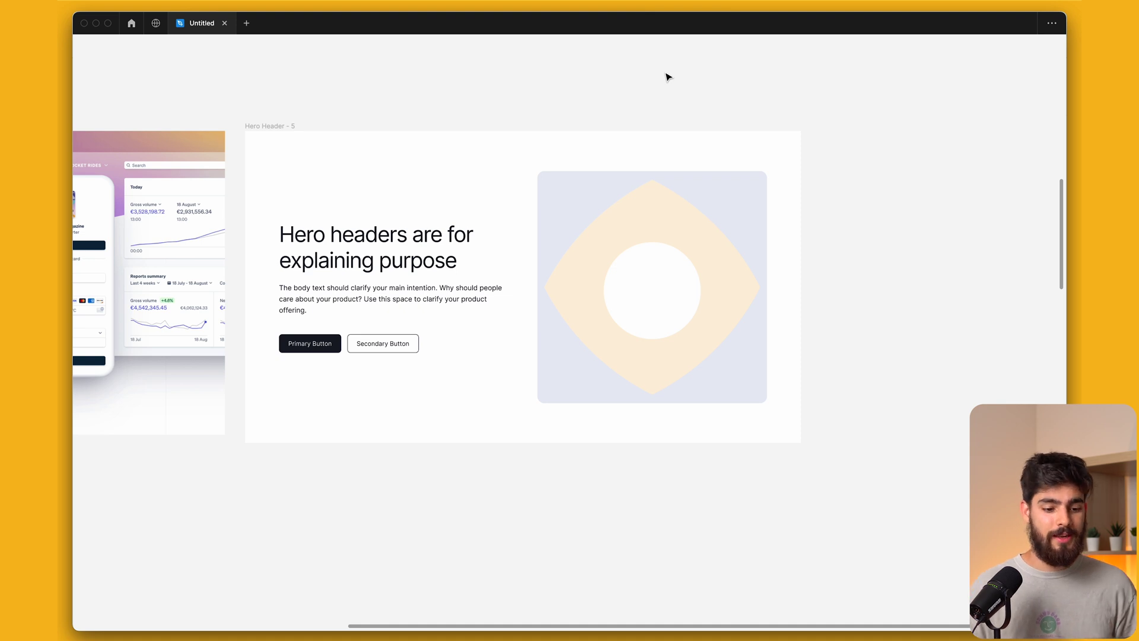
- Switch into Dev Mode and hide the interface panels for a clean canvas view
{"action": "key", "text": "shift+d"}
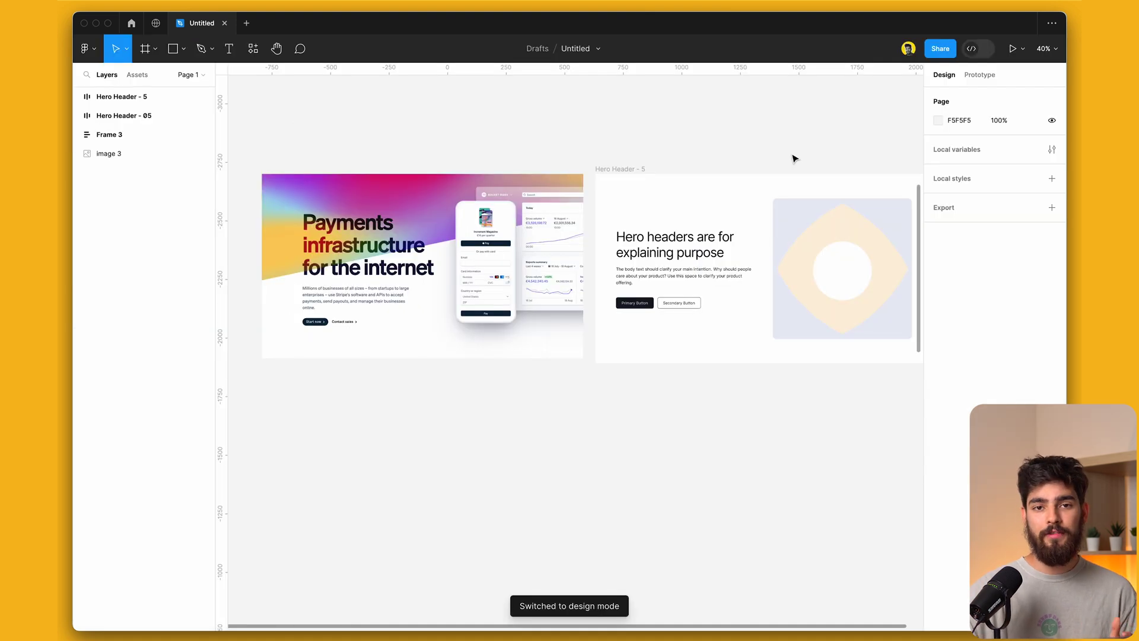
{"action": "left_click", "coordinate": [973, 48]}
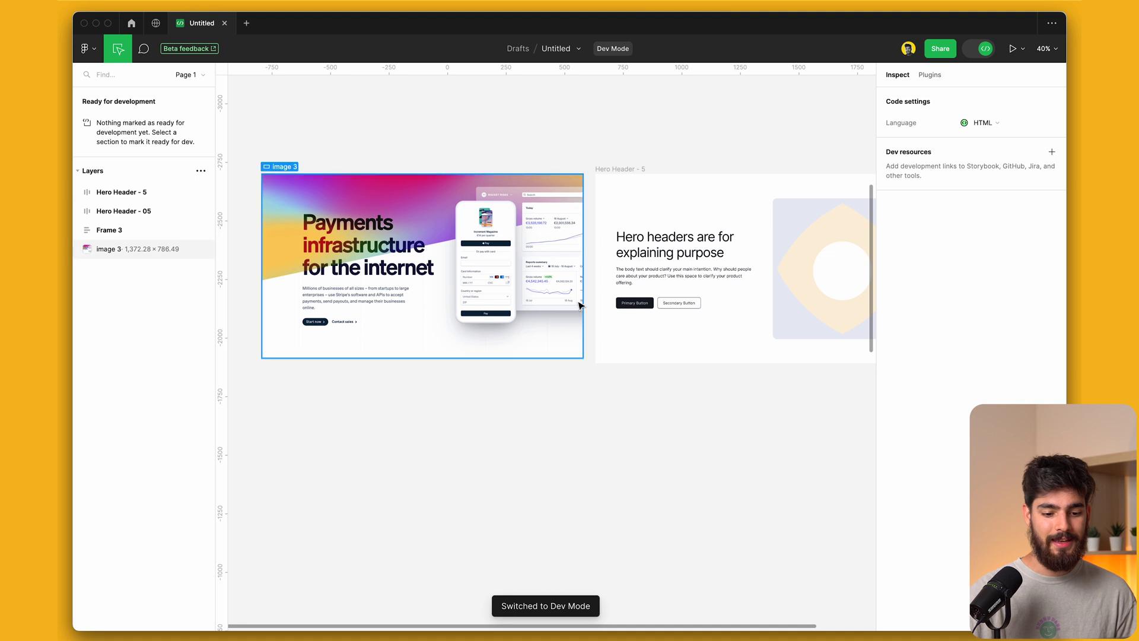
{"action": "scroll", "coordinate": [638, 289], "scroll_direction": "up", "scroll_amount": 5}
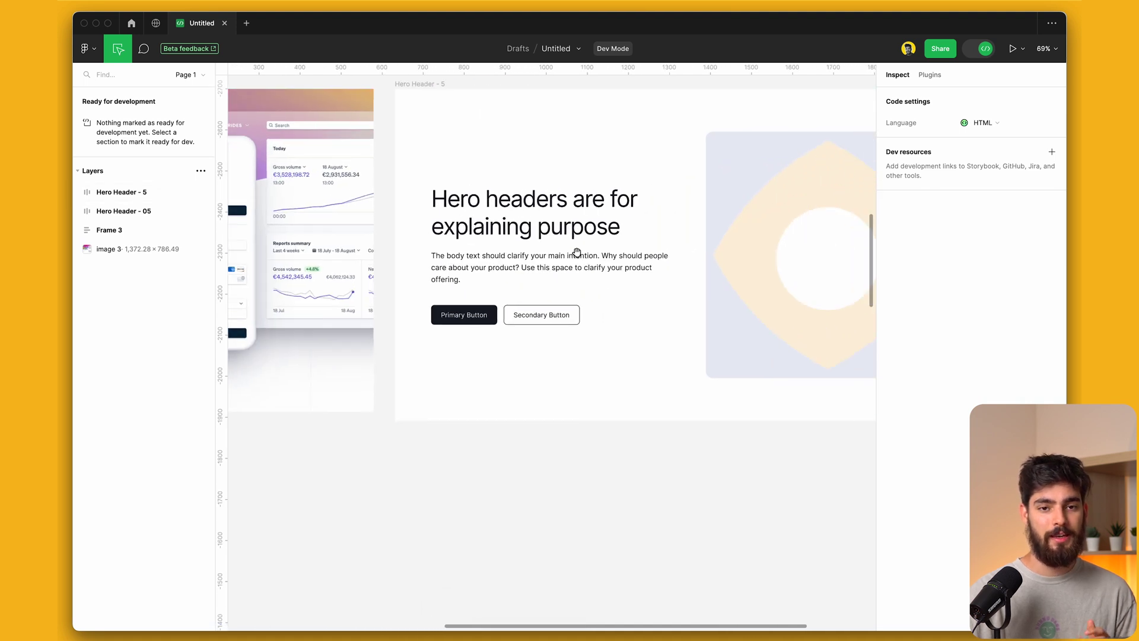
{"action": "scroll", "coordinate": [577, 253], "scroll_direction": "left", "scroll_amount": 10}
{"action": "key", "text": "super+backslash"}
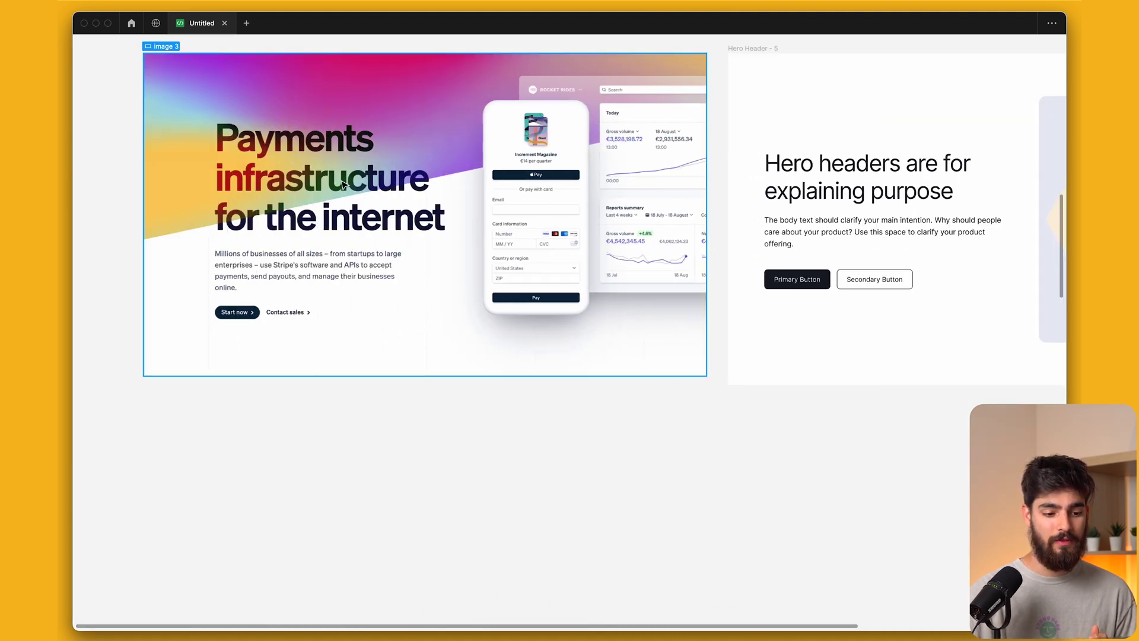
- Select the Hero Header - 5 frame to read its 104 and 88 padding and 80 gap
{"action": "scroll", "coordinate": [542, 210], "scroll_direction": "right", "scroll_amount": 5}
{"action": "scroll", "coordinate": [667, 254], "scroll_direction": "up", "scroll_amount": 2}
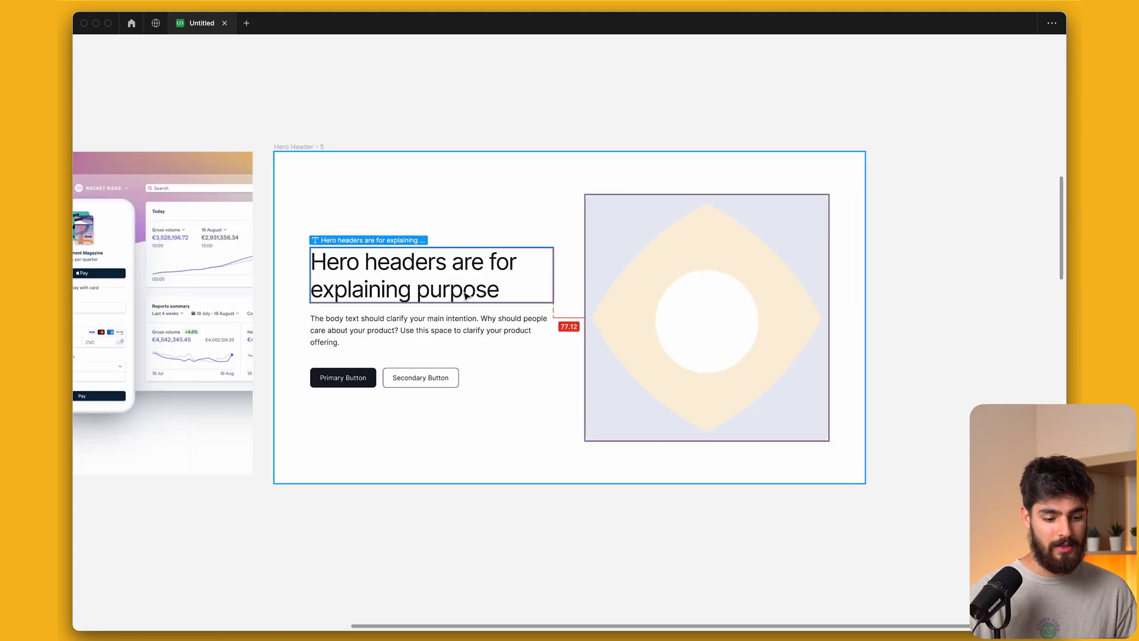
{"action": "scroll", "coordinate": [482, 292], "scroll_direction": "down", "scroll_amount": 2}
{"action": "scroll", "coordinate": [481, 293], "scroll_direction": "left", "scroll_amount": 2}
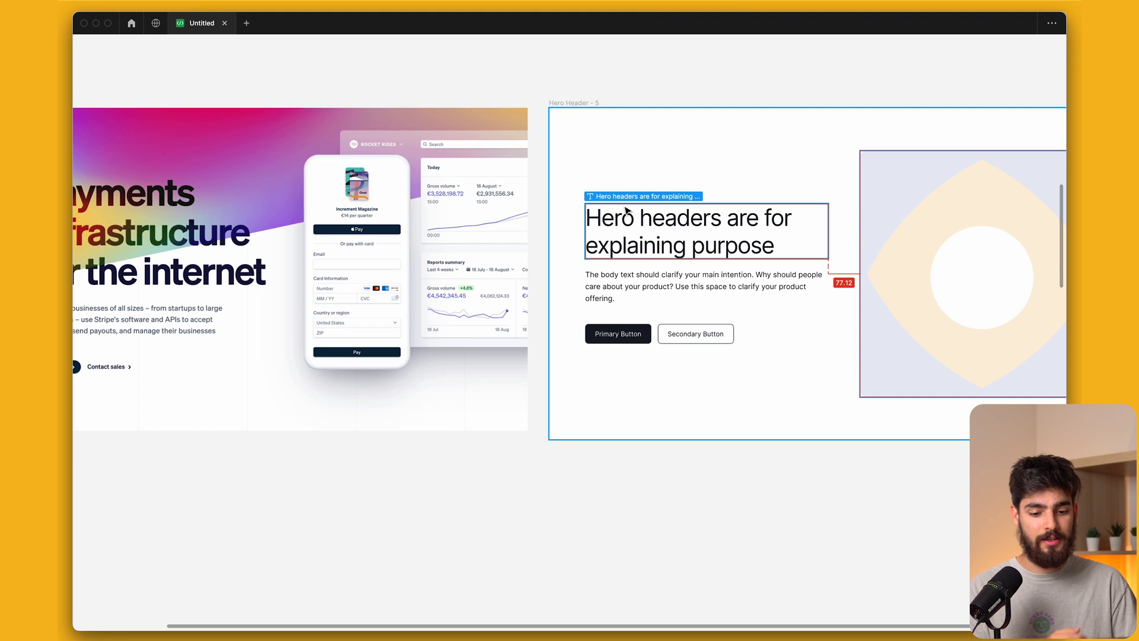
{"action": "left_click", "coordinate": [599, 102]}
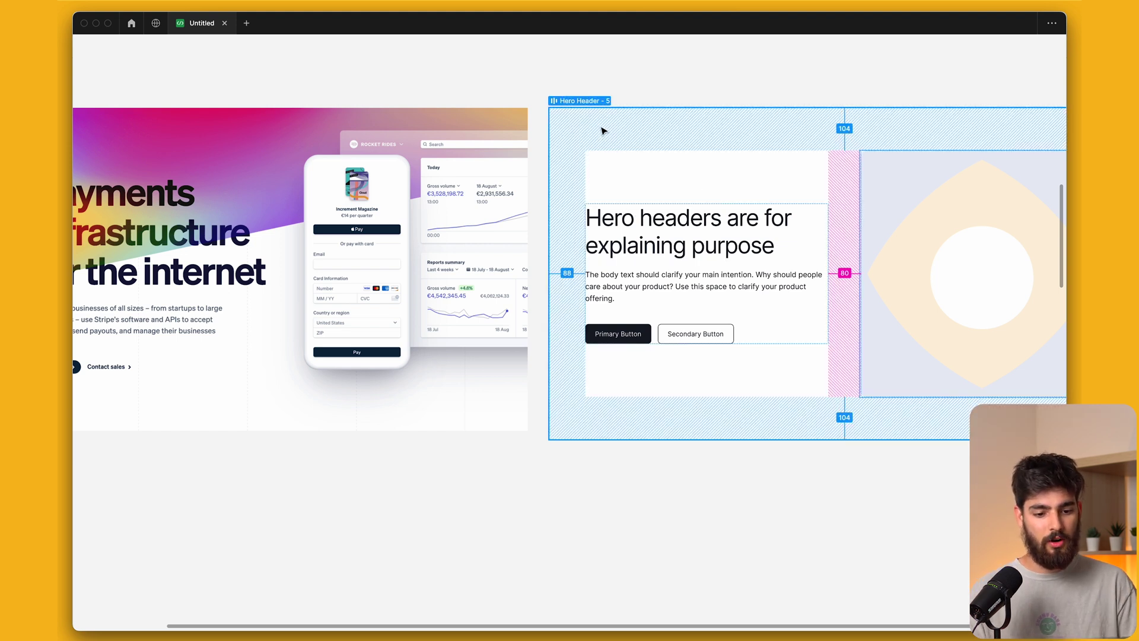
{"action": "scroll", "coordinate": [641, 134], "scroll_direction": "right", "scroll_amount": 5}
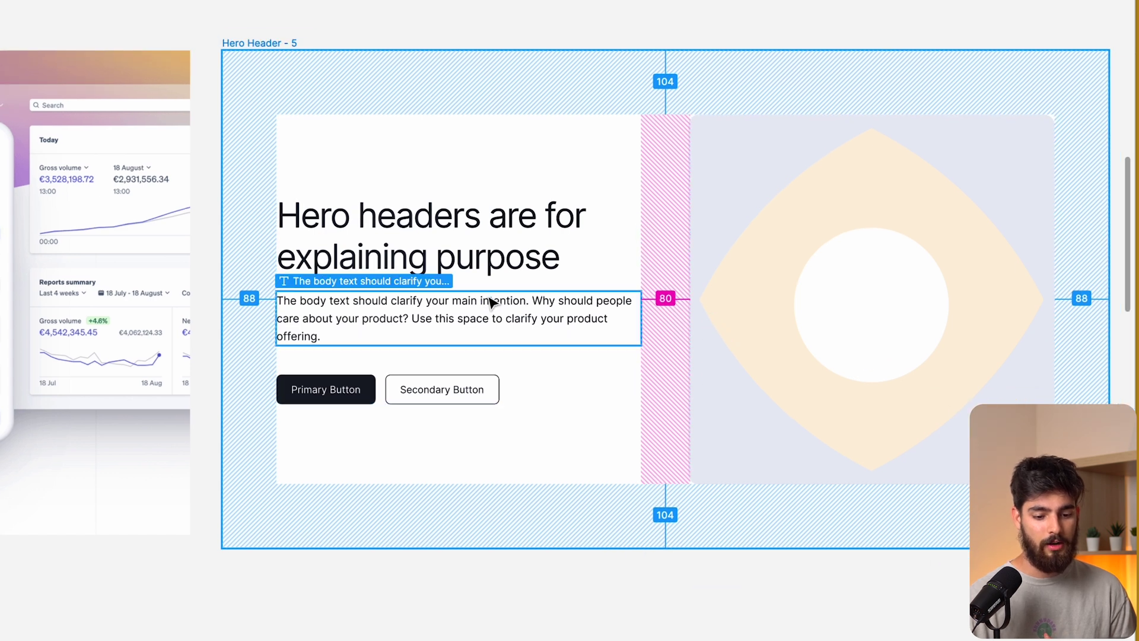
- Inspect the text column, Buttons row and body text to see the 24 and 32 gaps
{"action": "left_click", "coordinate": [520, 362]}
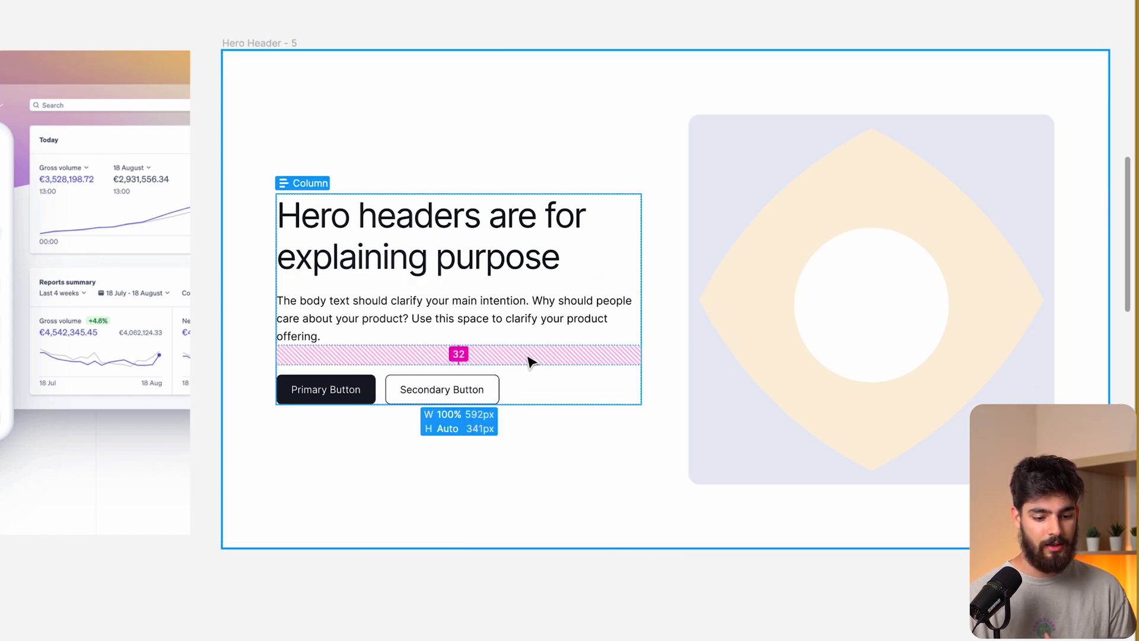
{"action": "left_click", "coordinate": [453, 300]}
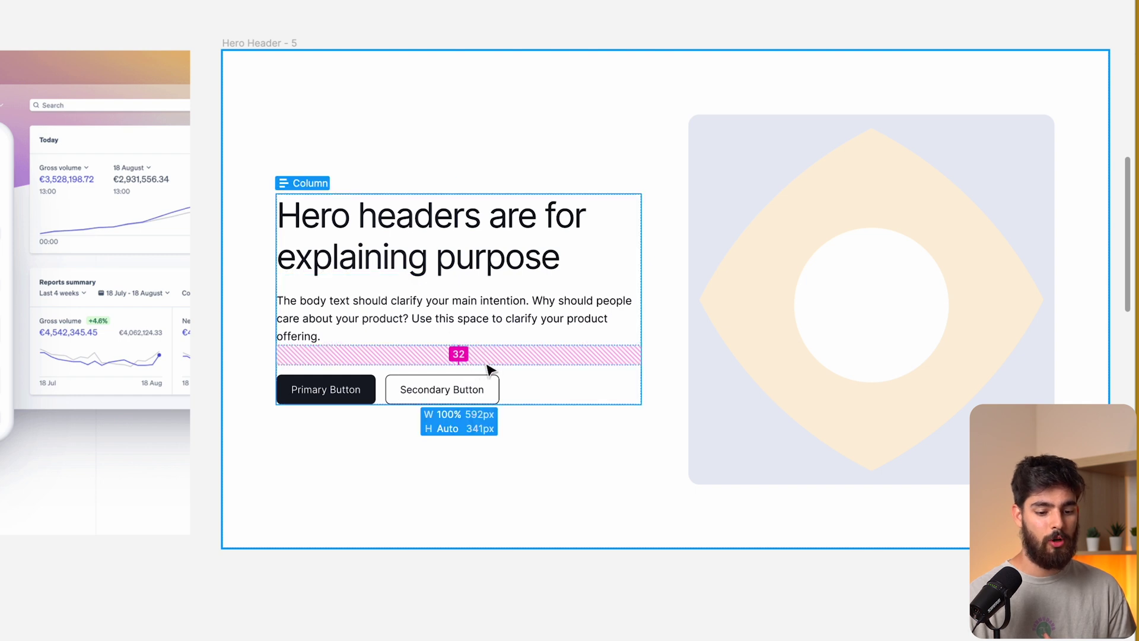
{"action": "left_click", "coordinate": [501, 336]}
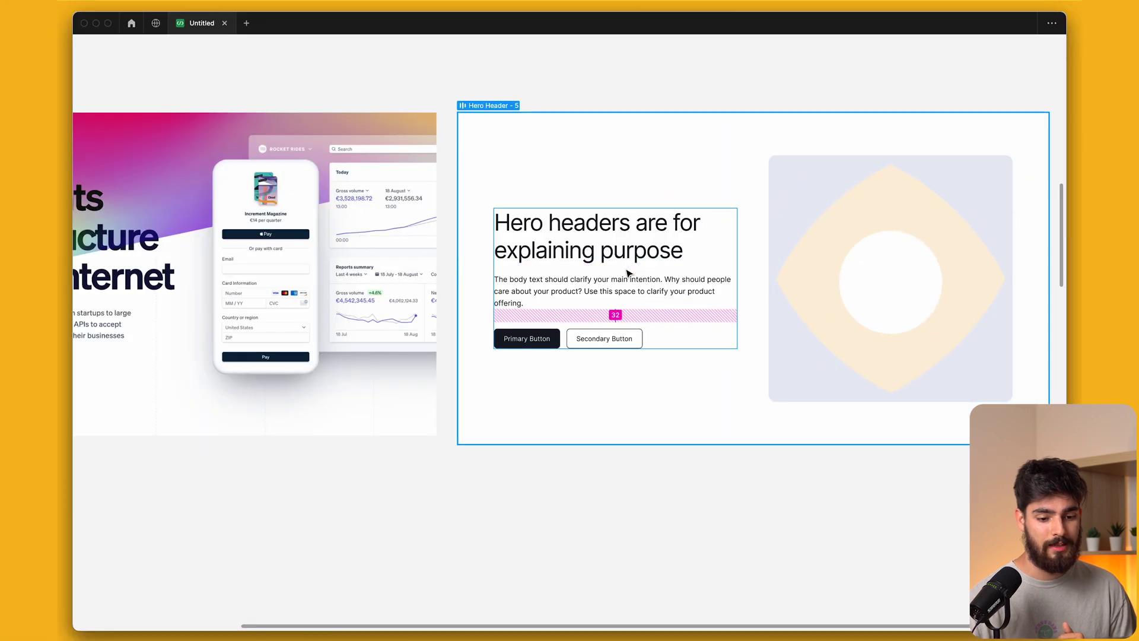
- Restore the panels, return to Design mode and select the column's Text group
{"action": "key", "text": "super+backslash"}
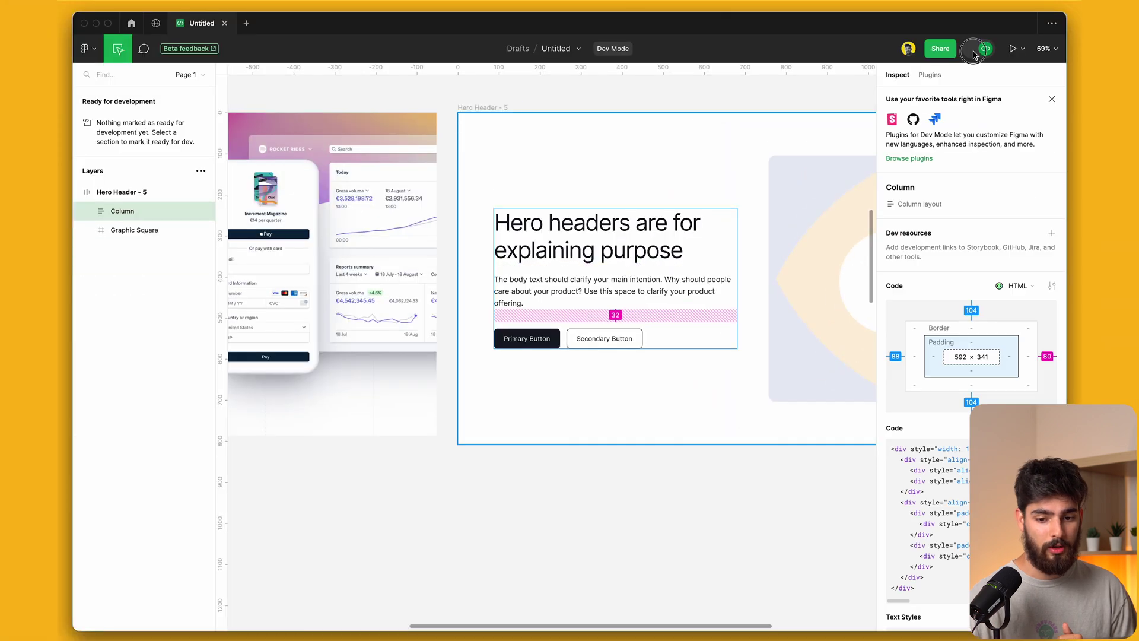
{"action": "key", "text": "shift+d"}
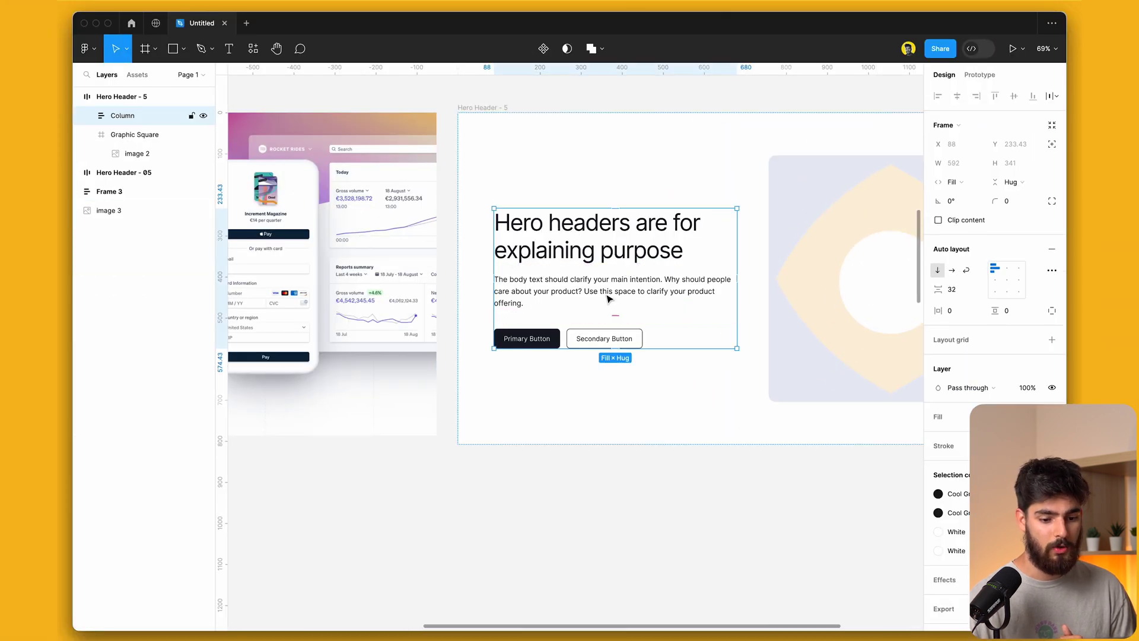
{"action": "left_click", "coordinate": [607, 257]}
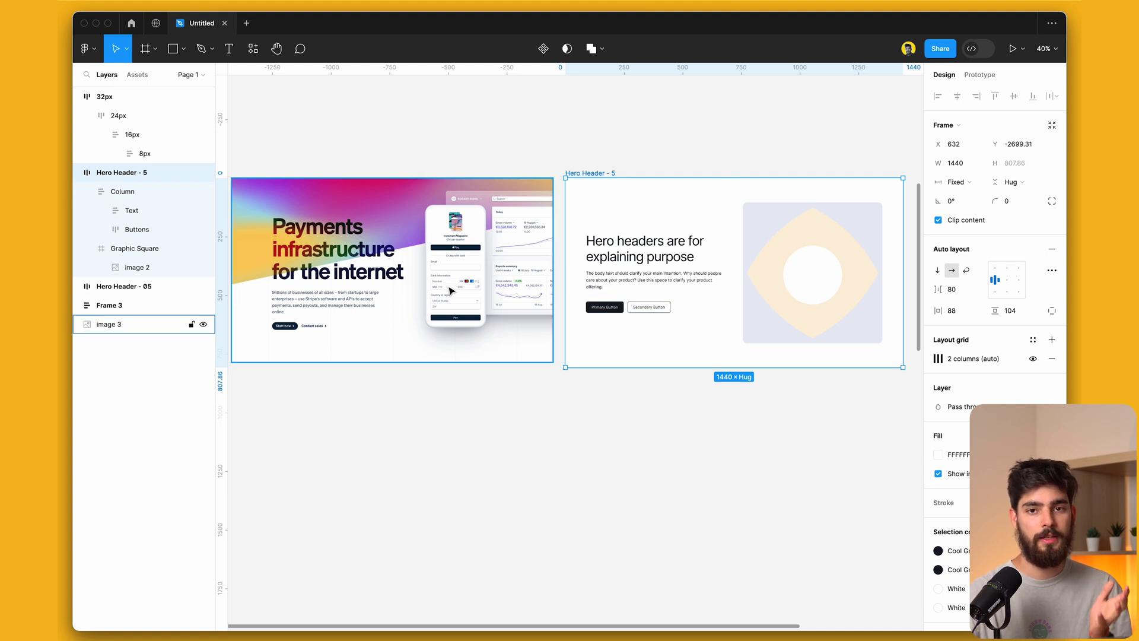
- Replace the hero heading with 'Payments infrastructure for the internet'
{"action": "left_click", "coordinate": [636, 257], "text": "super"}
{"action": "scroll", "coordinate": [703, 493], "scroll_direction": "up", "scroll_amount": 2}
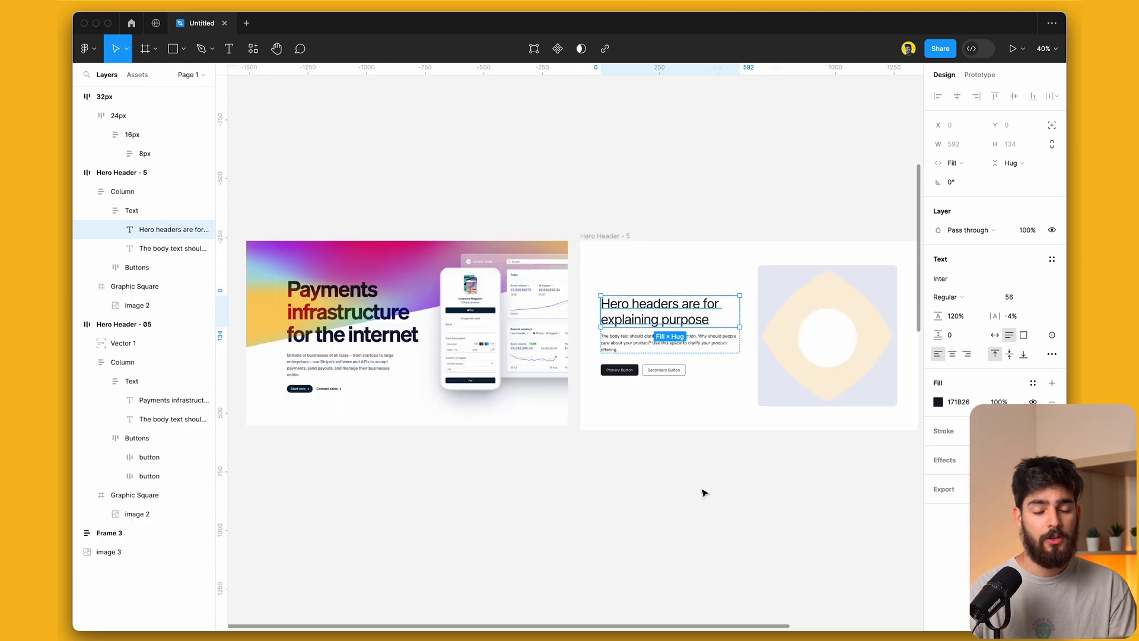
{"action": "double_click", "coordinate": [684, 320]}
{"action": "type", "text": "Payments infrastructure for the internet"}
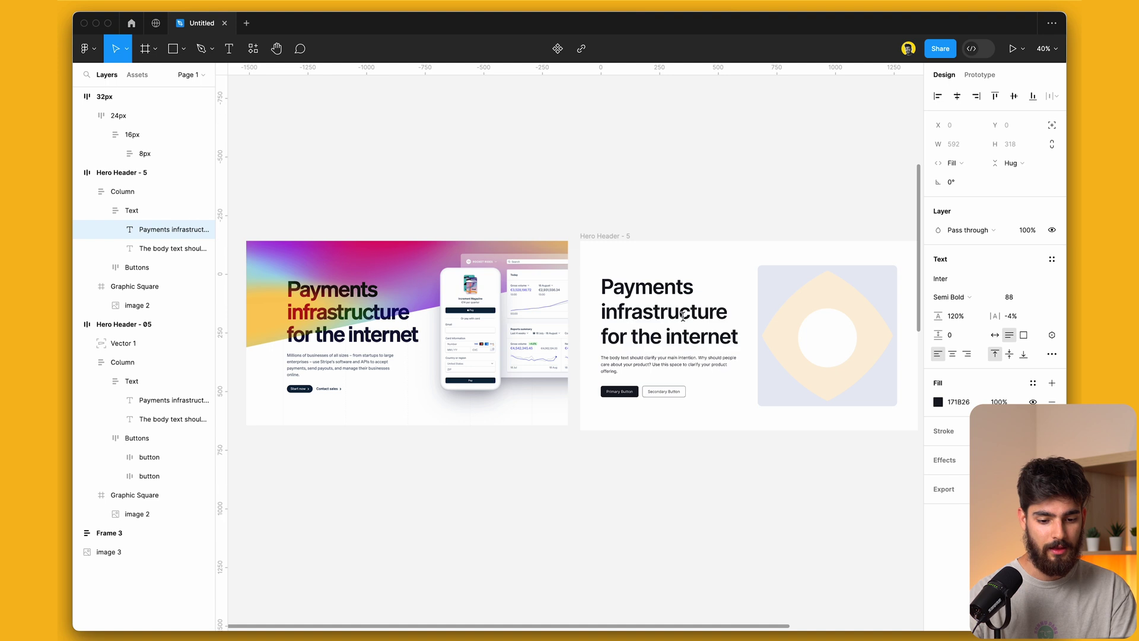
{"action": "key", "text": "Escape"}
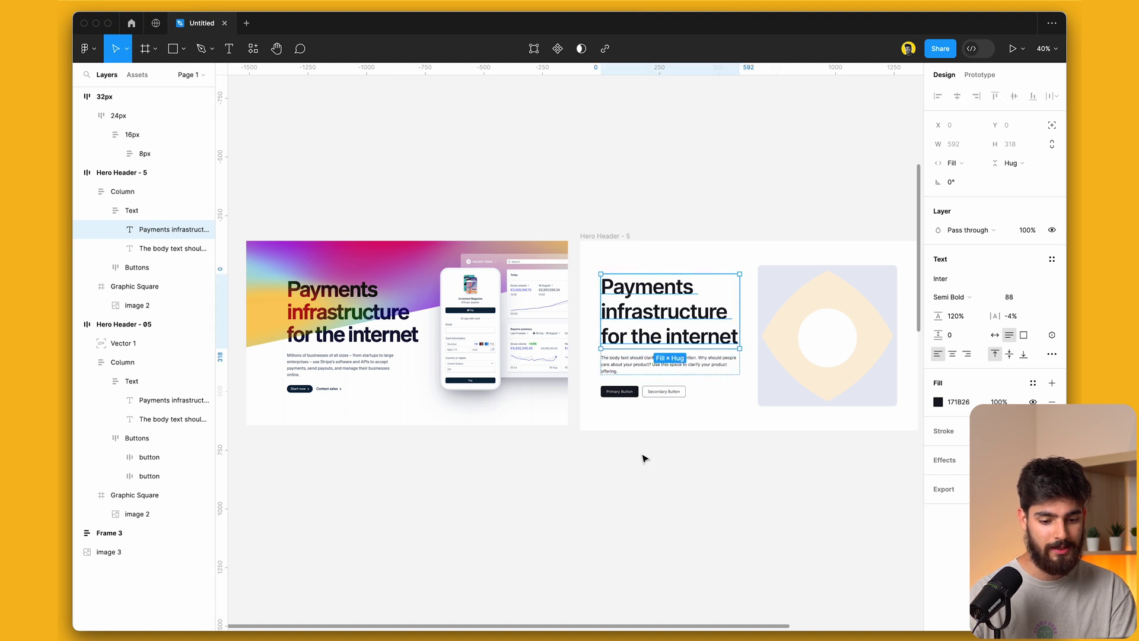
- Remove the outline stroke from the Secondary Button
{"action": "left_click", "coordinate": [628, 392]}
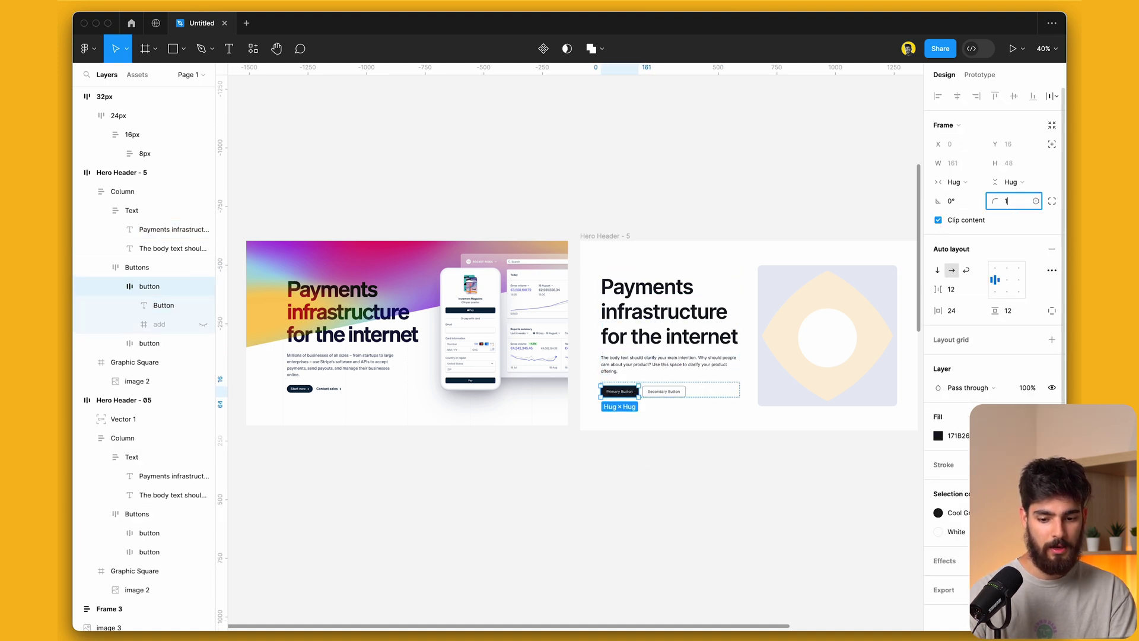
{"action": "left_click", "coordinate": [675, 392]}
{"action": "left_click", "coordinate": [1052, 446]}
- Change the Hero Header frame's auto-layout gap to Auto
{"action": "left_click", "coordinate": [860, 350]}
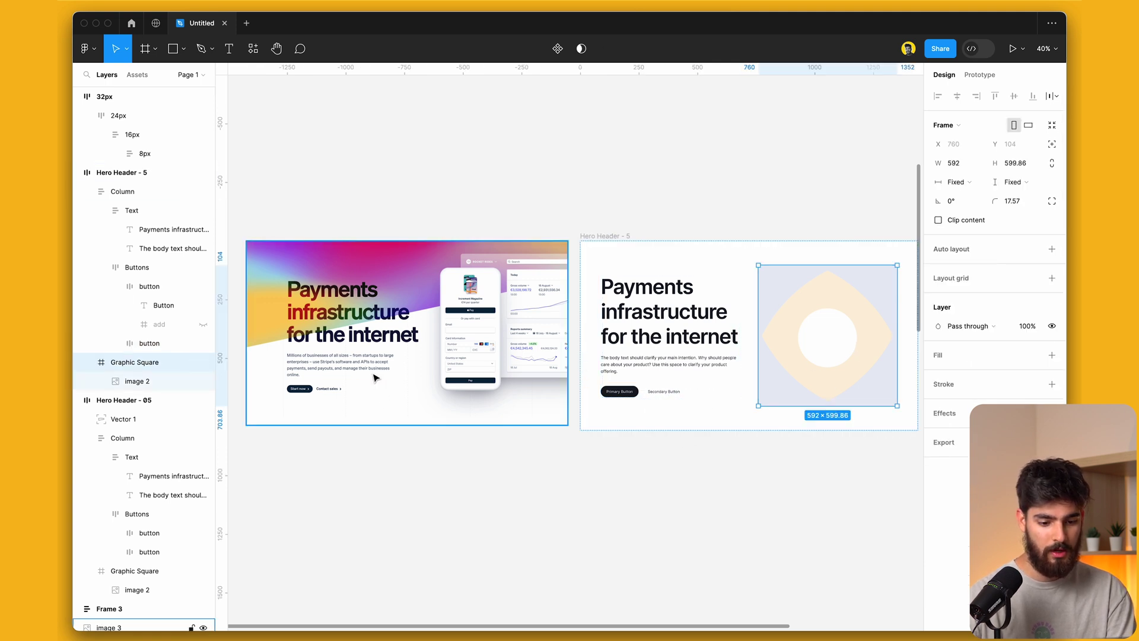
{"action": "key", "text": "Escape"}
{"action": "left_click", "coordinate": [709, 309]}
{"action": "left_click", "coordinate": [956, 181]}
{"action": "left_click", "coordinate": [973, 168]}
{"action": "left_click", "coordinate": [833, 283]}
{"action": "key", "text": "Escape"}
- Set the Hero Header's right padding to 0 so the graphic square meets the edge
{"action": "scroll", "coordinate": [833, 283], "scroll_direction": "right", "scroll_amount": 3}
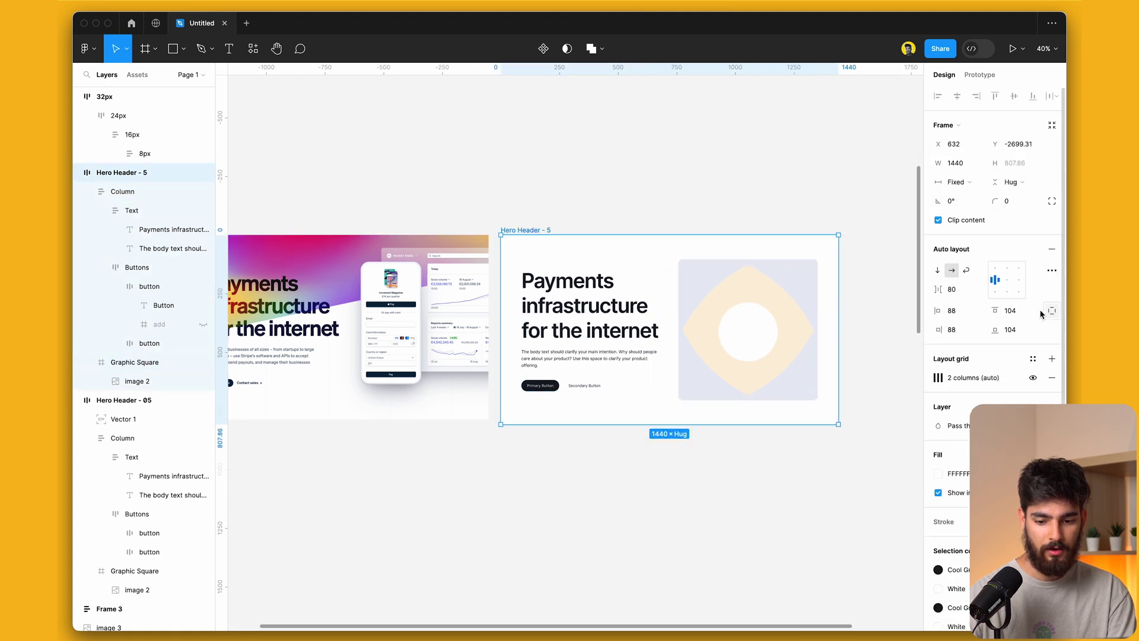
{"action": "type", "text": "72"}
{"action": "key", "text": "Return"}
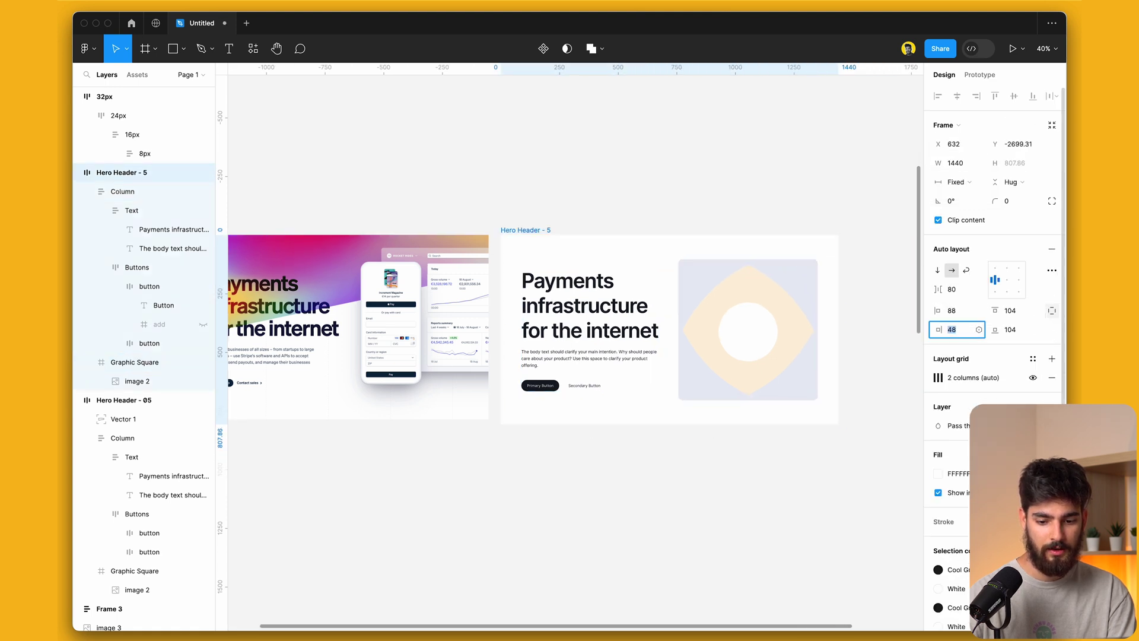
{"action": "left_click", "coordinate": [739, 356]}
{"action": "key", "text": "Escape"}
{"action": "key", "text": "Escape"}
{"action": "left_click", "coordinate": [780, 340]}
{"action": "key", "text": "Escape"}
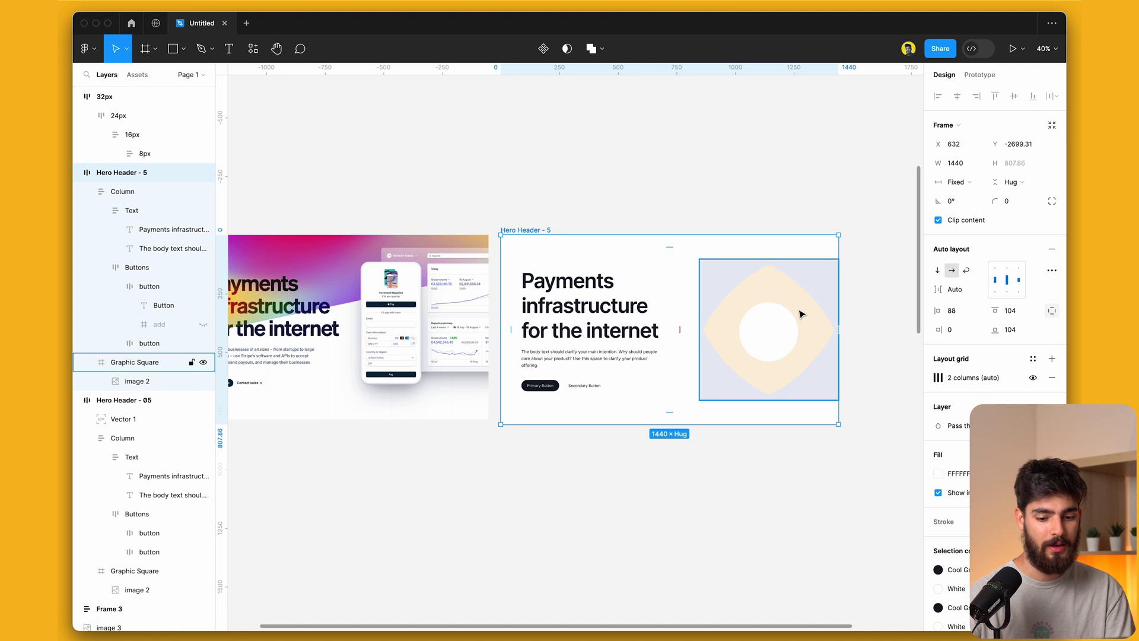
- Paste the magenta diagonal background shape into the hero
{"action": "left_click", "coordinate": [746, 321]}
{"action": "scroll", "coordinate": [641, 225], "scroll_direction": "up", "scroll_amount": 2}
{"action": "scroll", "coordinate": [651, 261], "scroll_direction": "down", "scroll_amount": 2}
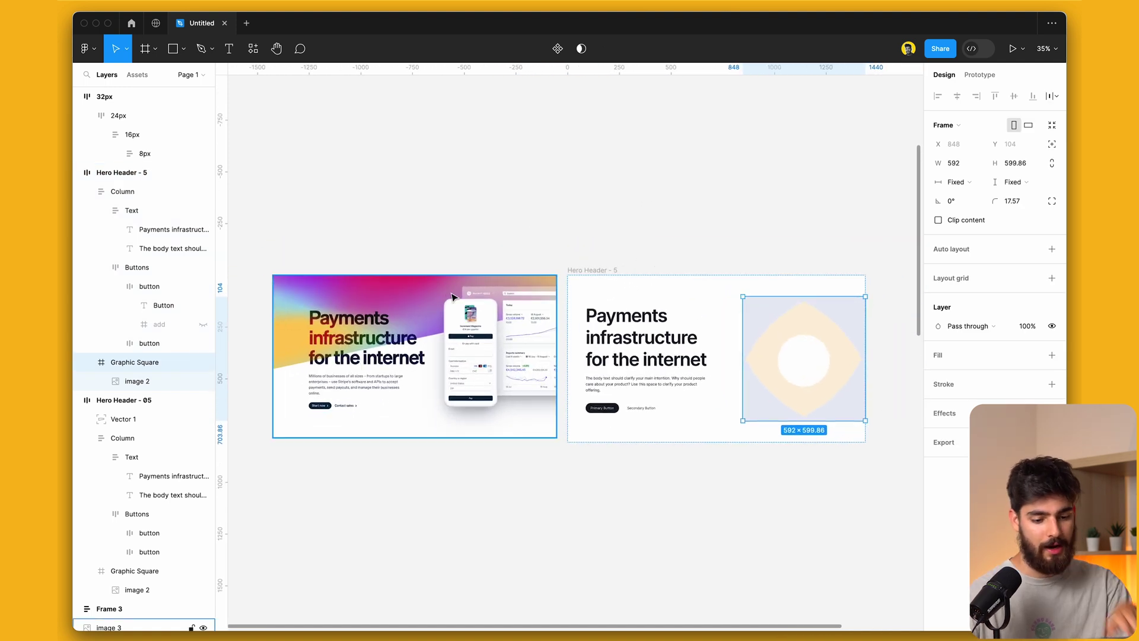
{"action": "key", "text": "ctrl+v"}
{"action": "scroll", "coordinate": [453, 297], "scroll_direction": "down", "scroll_amount": 5}
{"action": "scroll", "coordinate": [509, 109], "scroll_direction": "up", "scroll_amount": 1}
{"action": "left_click", "coordinate": [534, 114]}
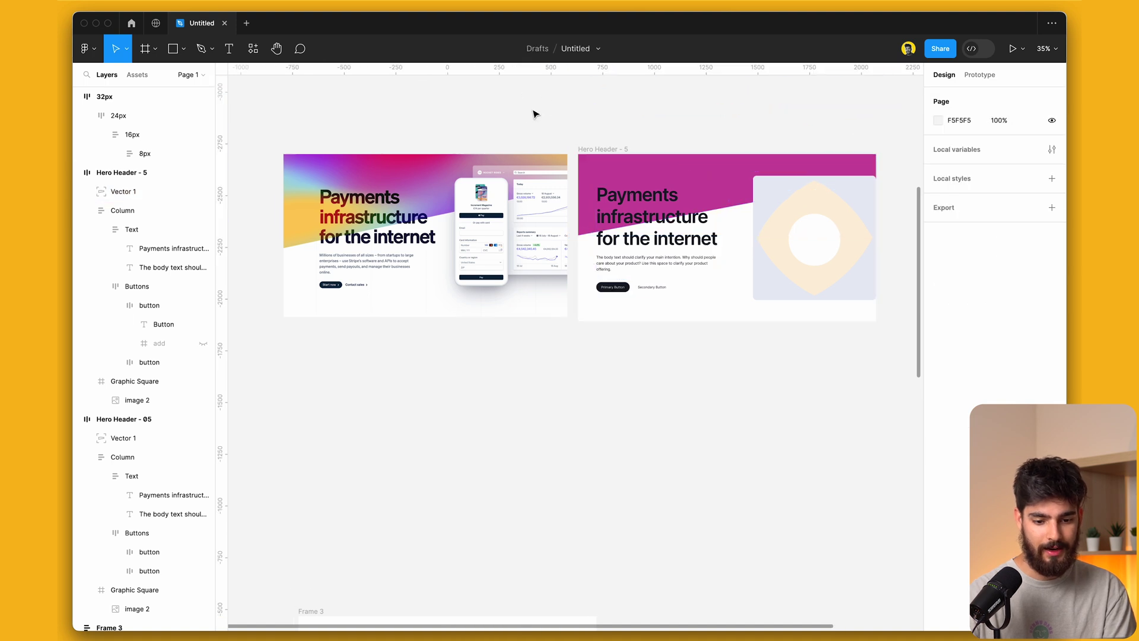
- Hide the UI and zoom to fit the Stripe screenshot and Tilebit hero with Shift+1
{"action": "scroll", "coordinate": [674, 145], "scroll_direction": "up", "scroll_amount": 3}
{"action": "left_click", "coordinate": [623, 173]}
{"action": "left_click", "coordinate": [425, 116]}
{"action": "scroll", "coordinate": [425, 115], "scroll_direction": "left", "scroll_amount": 2}
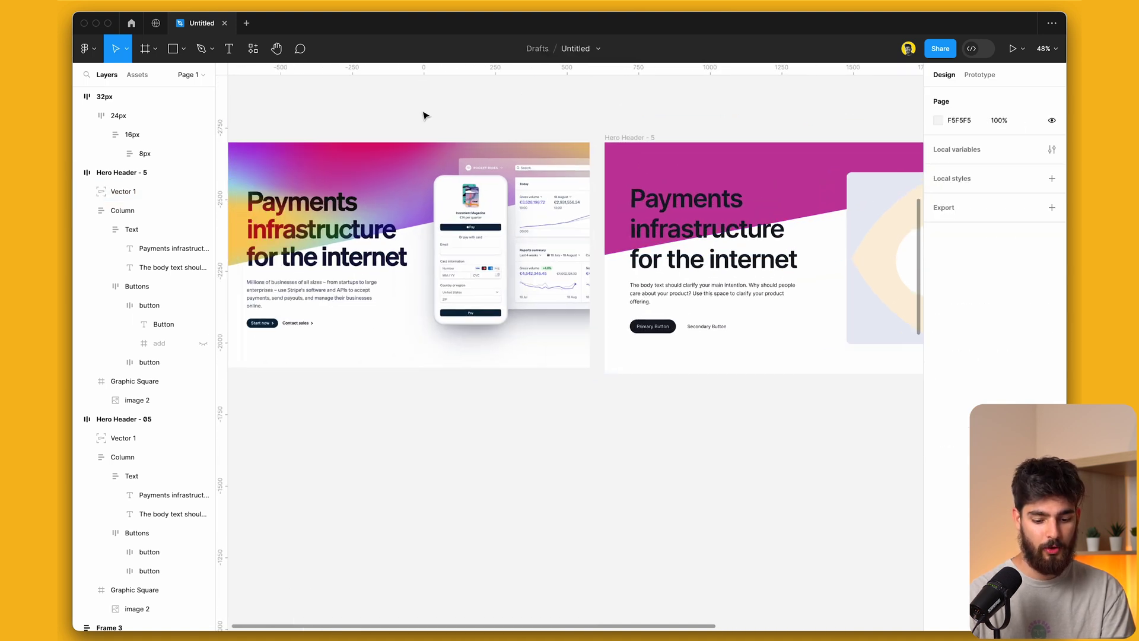
{"action": "key", "text": "ctrl+backslash"}
{"action": "key", "text": "shift+1"}
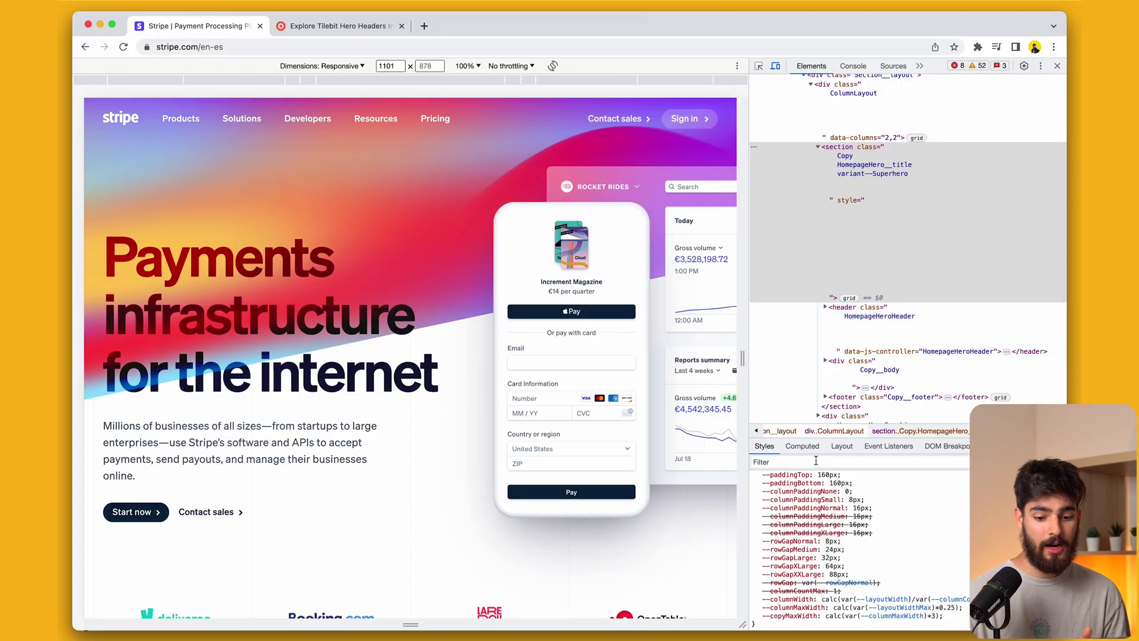
- Edit the --rowGapLarge: 32px value in the DevTools Styles pane
{"action": "left_click", "coordinate": [828, 556]}
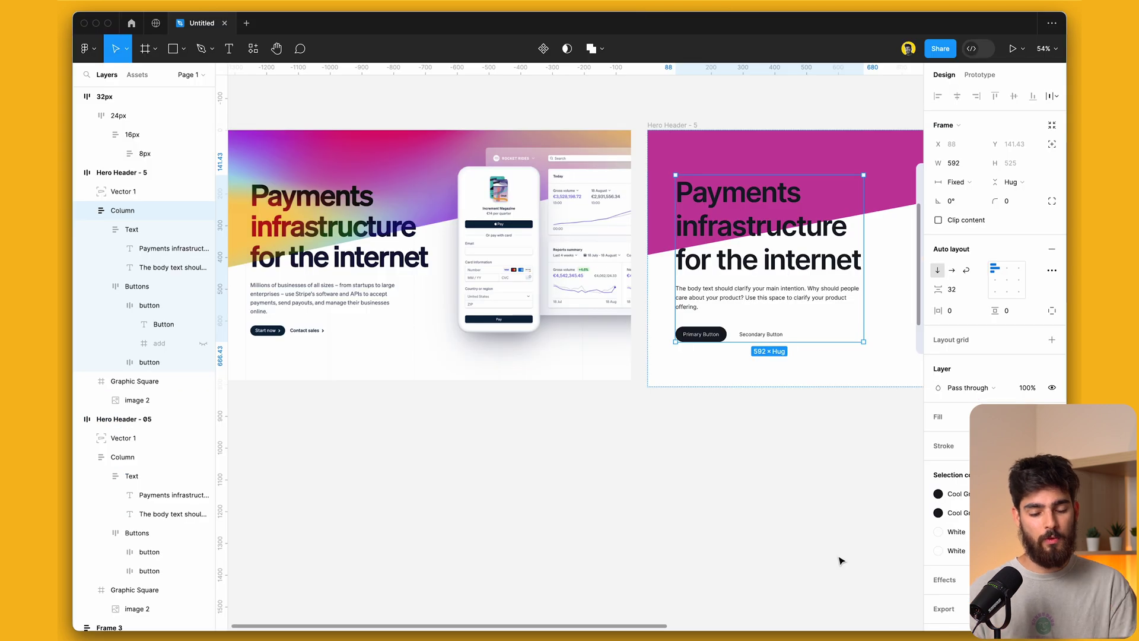
- Pan the canvas to view the 32 px-gap Tilebit hero beside Stripe's screenshot
{"action": "scroll", "coordinate": [841, 561], "scroll_direction": "right", "scroll_amount": 5}
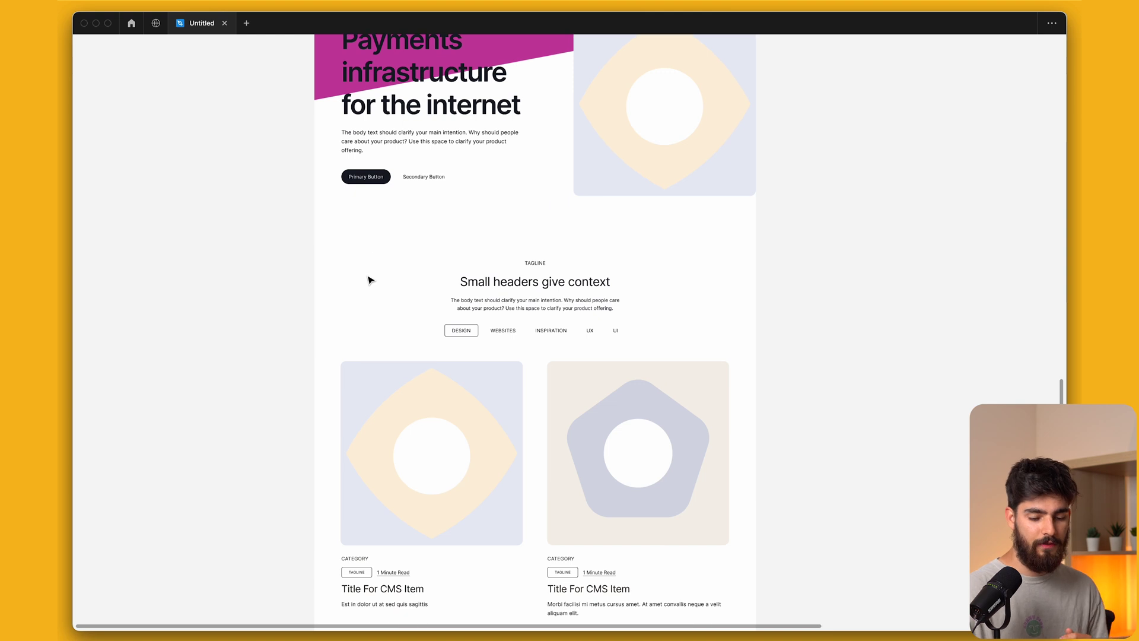
- Scroll to the Website frame and paste the Stripe hero screenshot above it
{"action": "scroll", "coordinate": [369, 280], "scroll_direction": "down", "scroll_amount": 5}
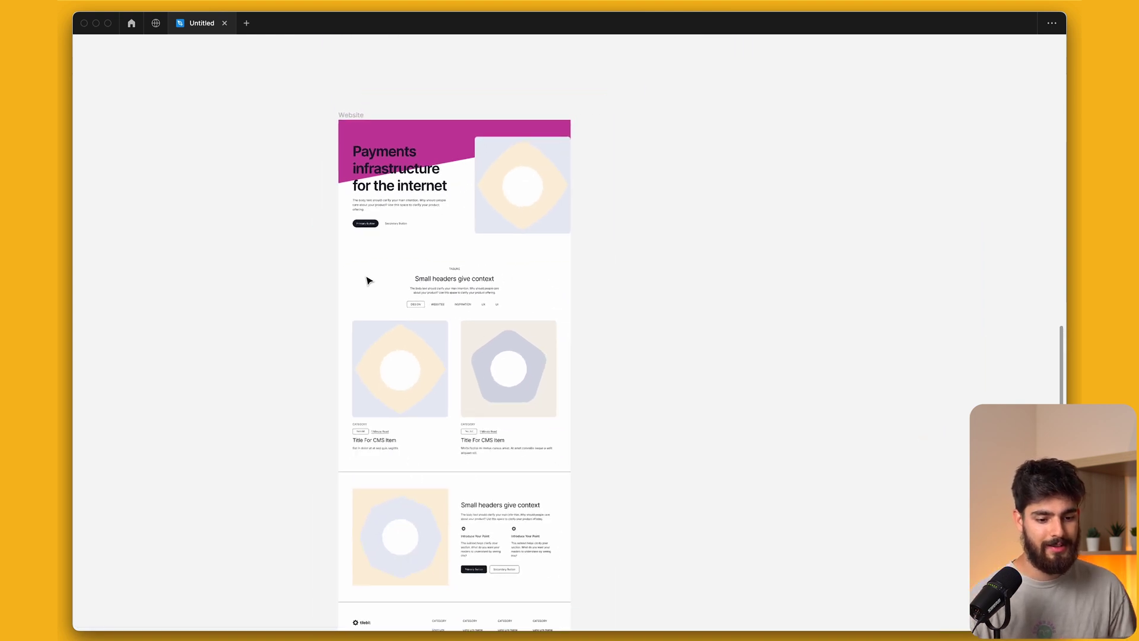
{"action": "scroll", "coordinate": [472, 129], "scroll_direction": "down", "scroll_amount": 2}
{"action": "scroll", "coordinate": [483, 234], "scroll_direction": "down", "scroll_amount": 2}
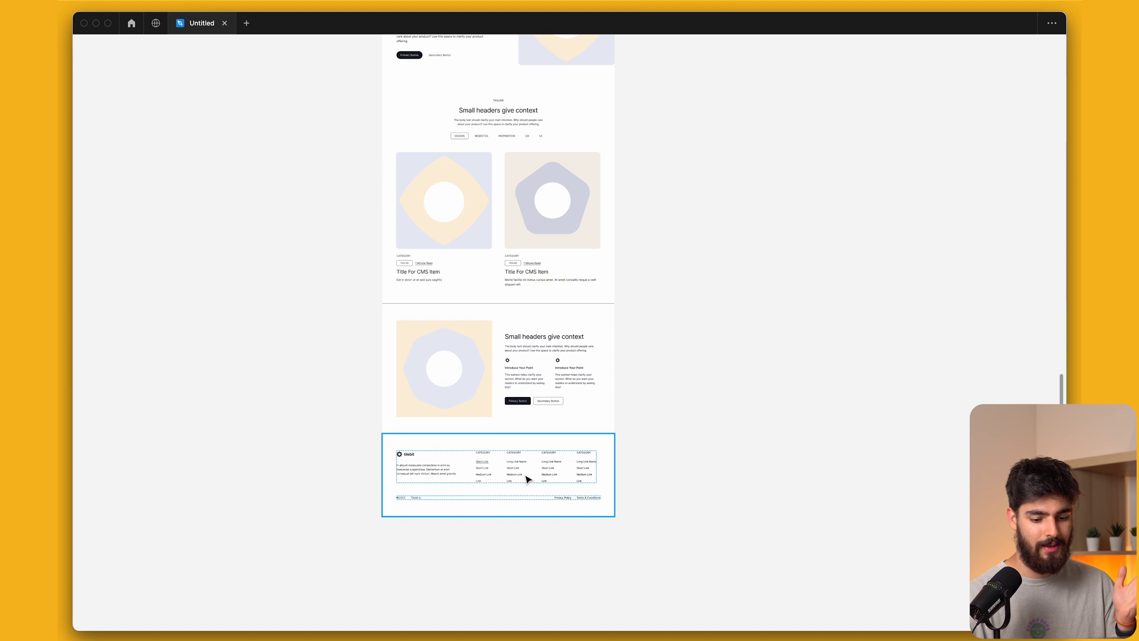
{"action": "scroll", "coordinate": [527, 479], "scroll_direction": "up", "scroll_amount": 3}
{"action": "scroll", "coordinate": [674, 376], "scroll_direction": "up", "scroll_amount": 2}
{"action": "scroll", "coordinate": [525, 123], "scroll_direction": "up", "scroll_amount": 3}
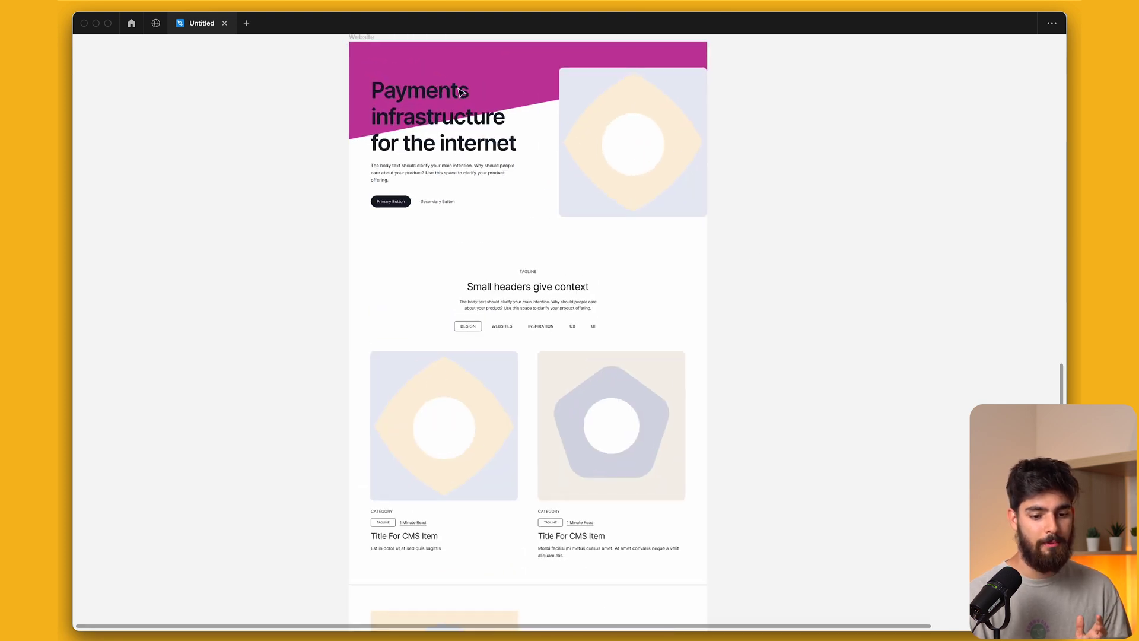
{"action": "scroll", "coordinate": [752, 243], "scroll_direction": "down", "scroll_amount": 5}
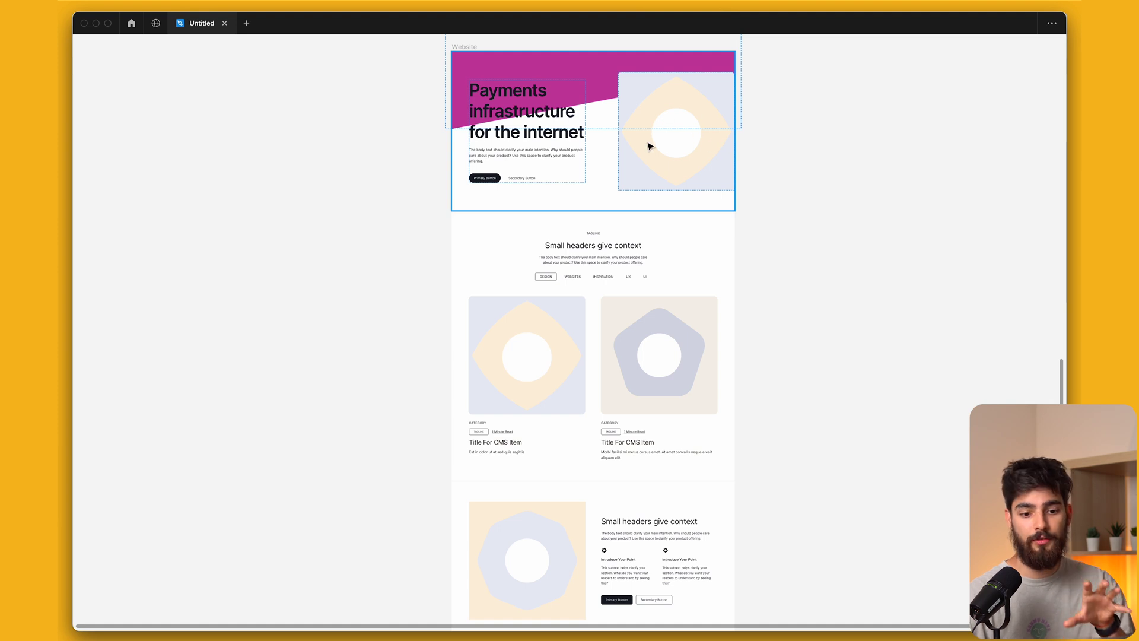
{"action": "scroll", "coordinate": [650, 147], "scroll_direction": "down", "scroll_amount": 3}
{"action": "key", "text": "ctrl+v"}
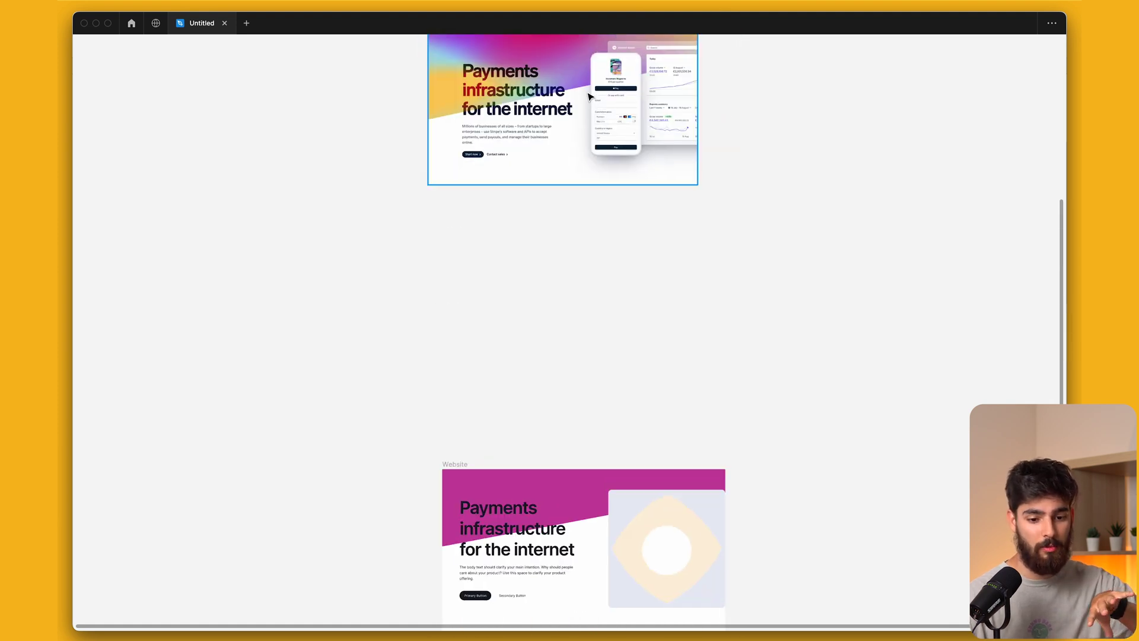
{"action": "scroll", "coordinate": [611, 344], "scroll_direction": "up", "scroll_amount": 3}
{"action": "scroll", "coordinate": [612, 345], "scroll_direction": "down", "scroll_amount": 1}
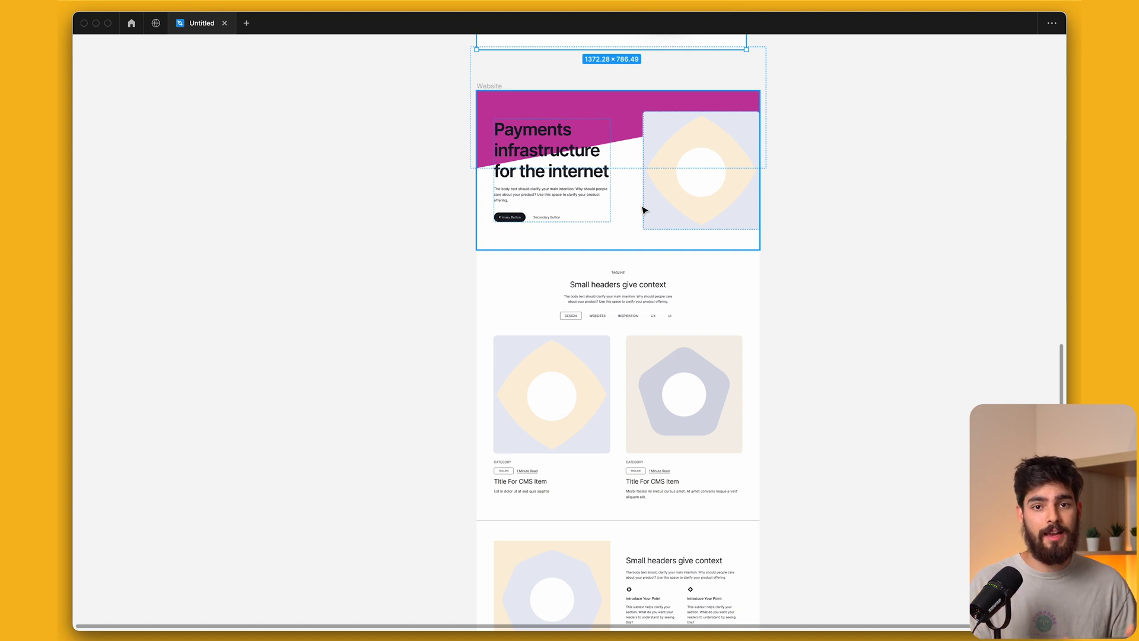
- Show the Figma panels again and select the CMS feature section's inner Content frame
{"action": "key", "text": "ctrl+backslash"}
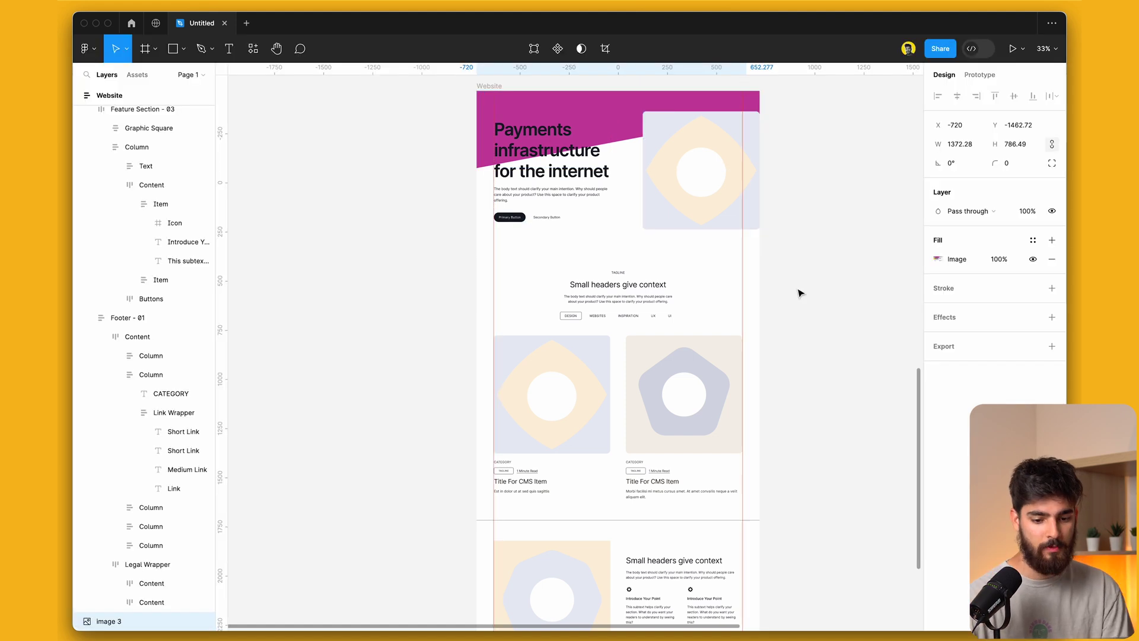
{"action": "scroll", "coordinate": [796, 293], "scroll_direction": "down", "scroll_amount": 10}
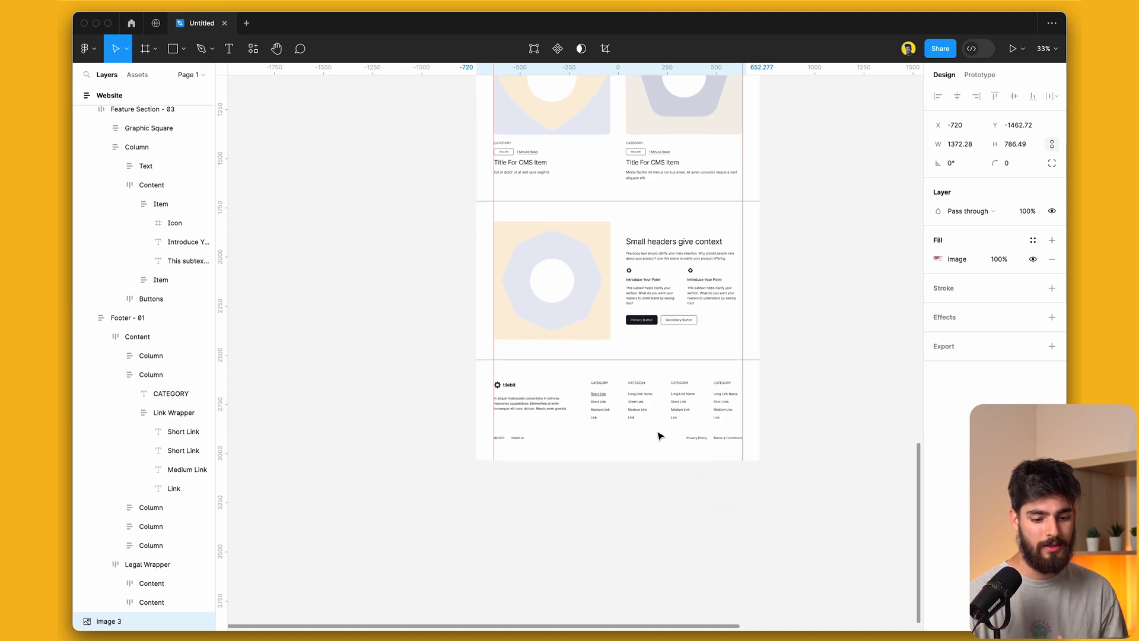
{"action": "scroll", "coordinate": [658, 435], "scroll_direction": "up", "scroll_amount": 5}
{"action": "scroll", "coordinate": [660, 436], "scroll_direction": "up", "scroll_amount": 3}
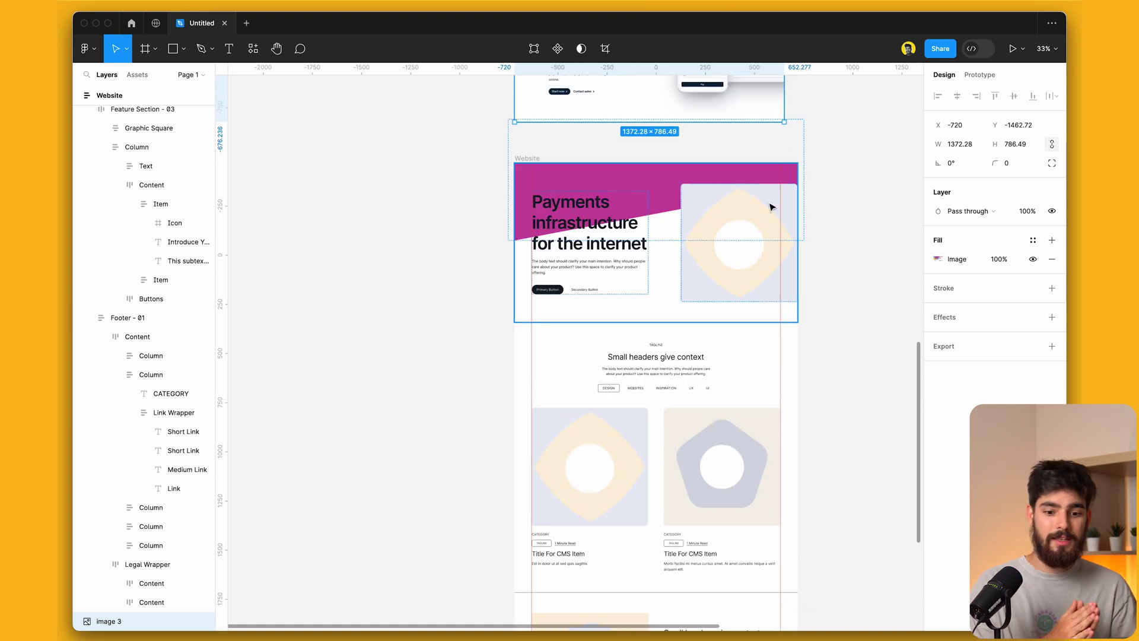
{"action": "left_click", "coordinate": [560, 521]}
{"action": "left_click", "coordinate": [560, 521]}
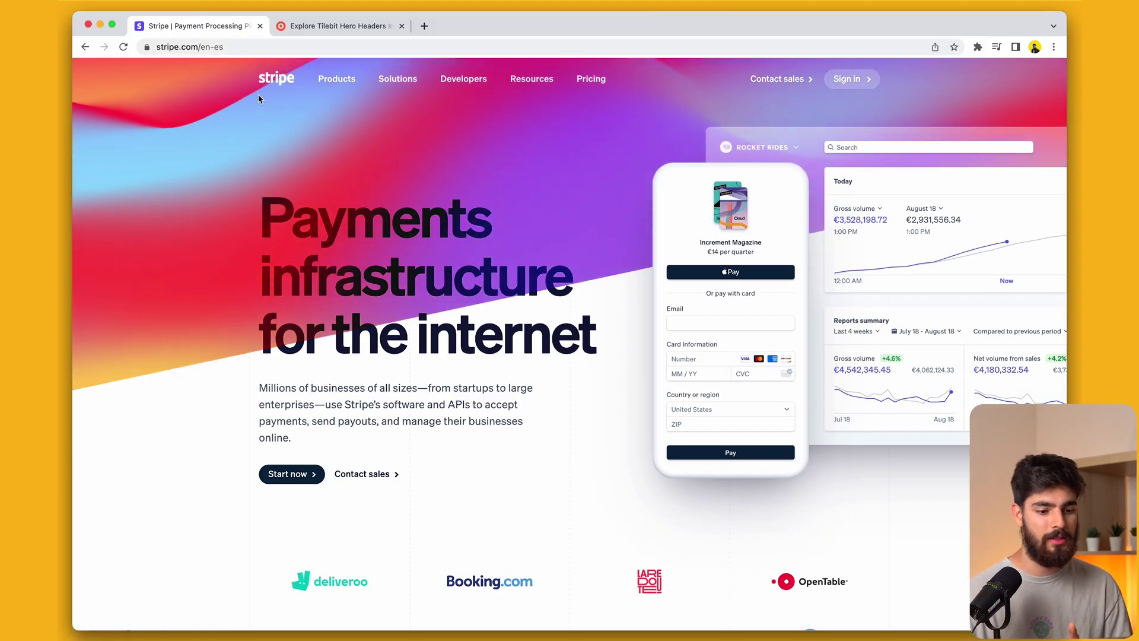
{"action": "scroll", "coordinate": [261, 112], "scroll_direction": "down", "scroll_amount": 3}
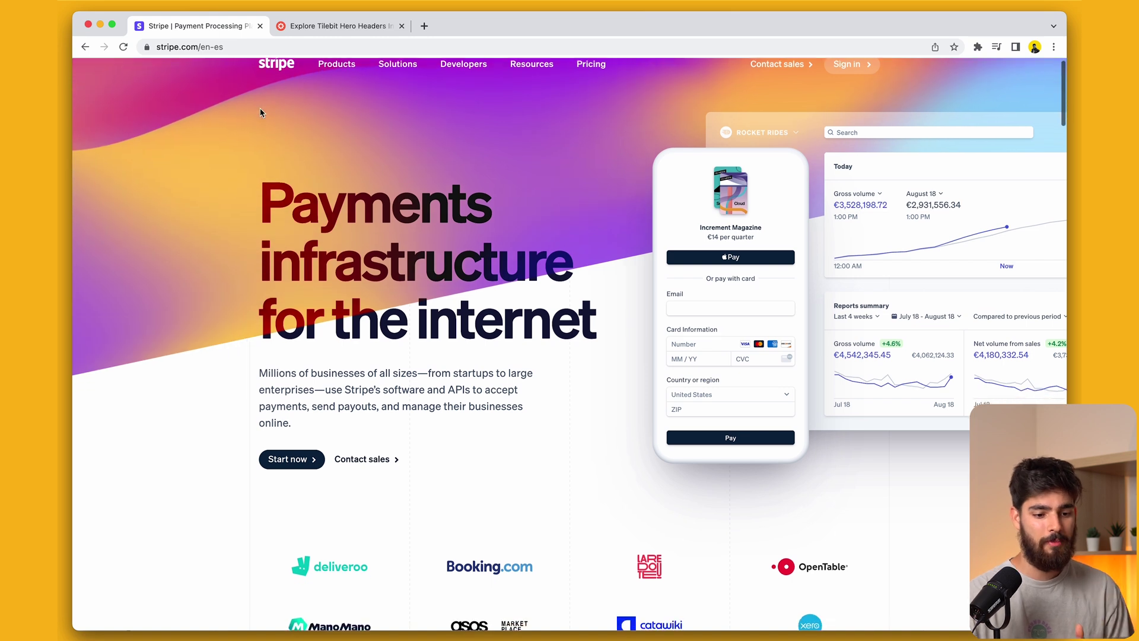
{"action": "scroll", "coordinate": [262, 112], "scroll_direction": "down", "scroll_amount": 4}
{"action": "scroll", "coordinate": [261, 112], "scroll_direction": "down", "scroll_amount": 4}
{"action": "scroll", "coordinate": [249, 124], "scroll_direction": "up", "scroll_amount": 1}
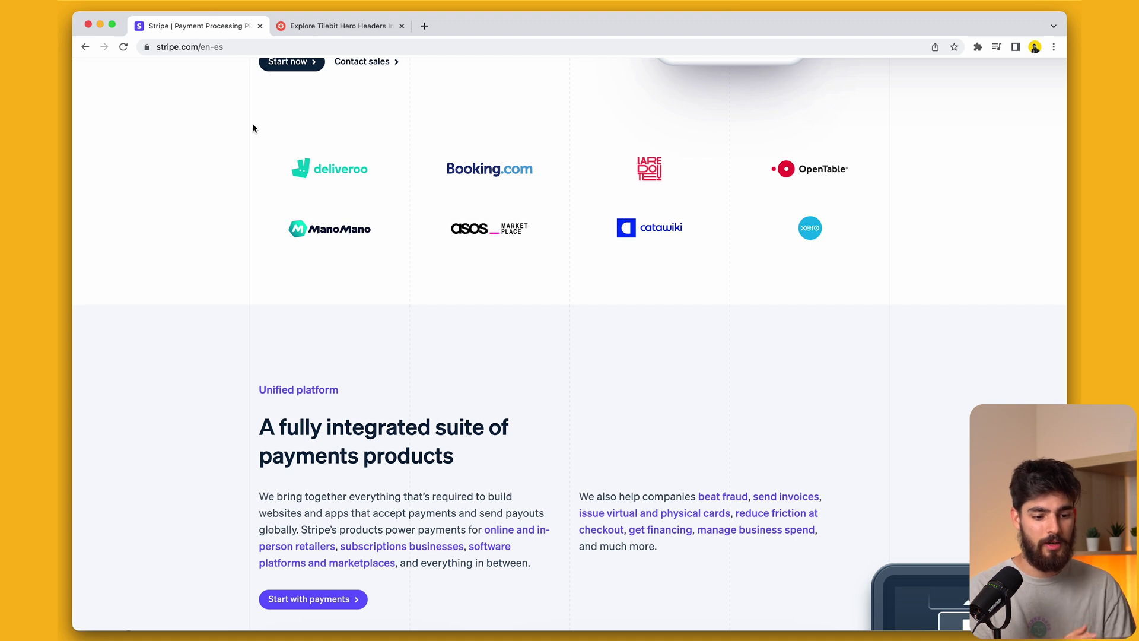
{"action": "scroll", "coordinate": [253, 127], "scroll_direction": "down", "scroll_amount": 1}
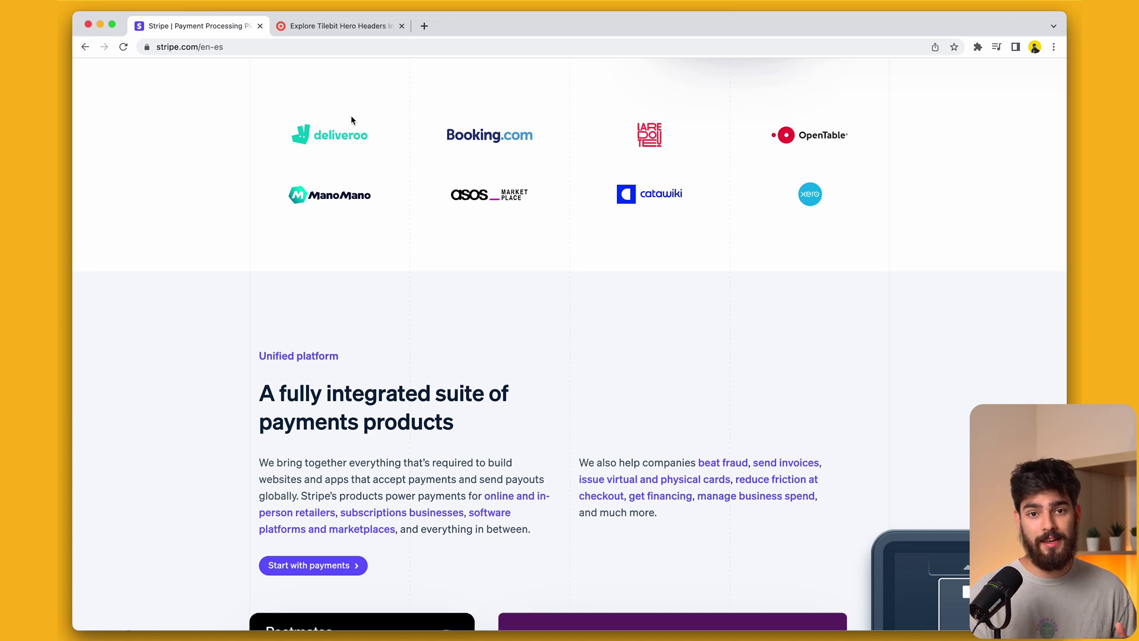
{"action": "scroll", "coordinate": [247, 213], "scroll_direction": "down", "scroll_amount": 5}
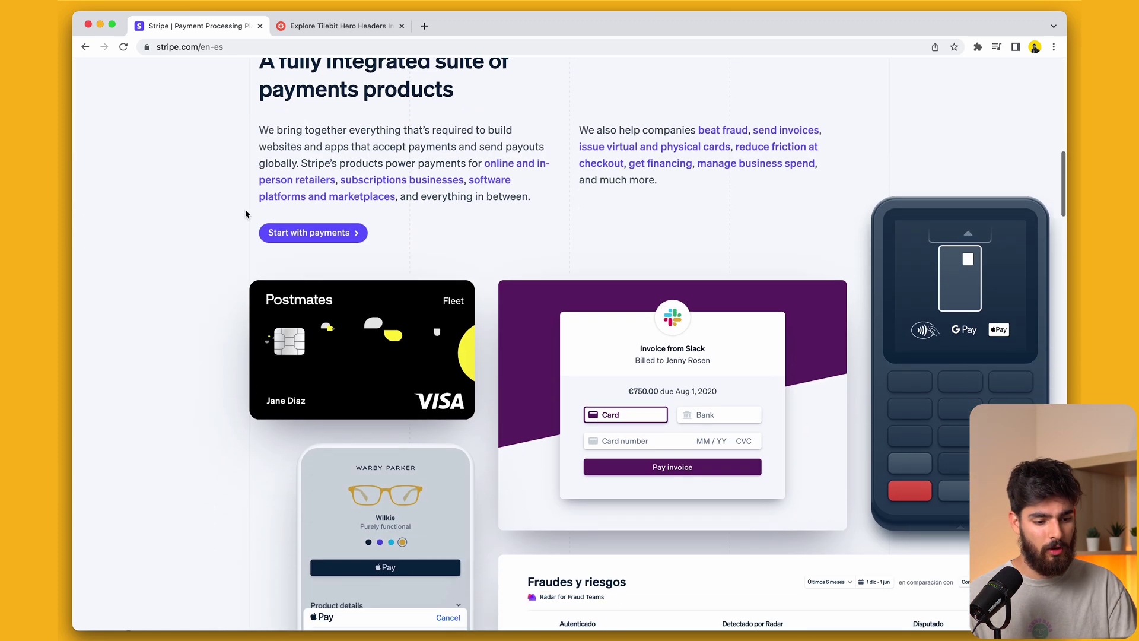
{"action": "scroll", "coordinate": [250, 230], "scroll_direction": "down", "scroll_amount": 3}
{"action": "scroll", "coordinate": [250, 231], "scroll_direction": "down", "scroll_amount": 15}
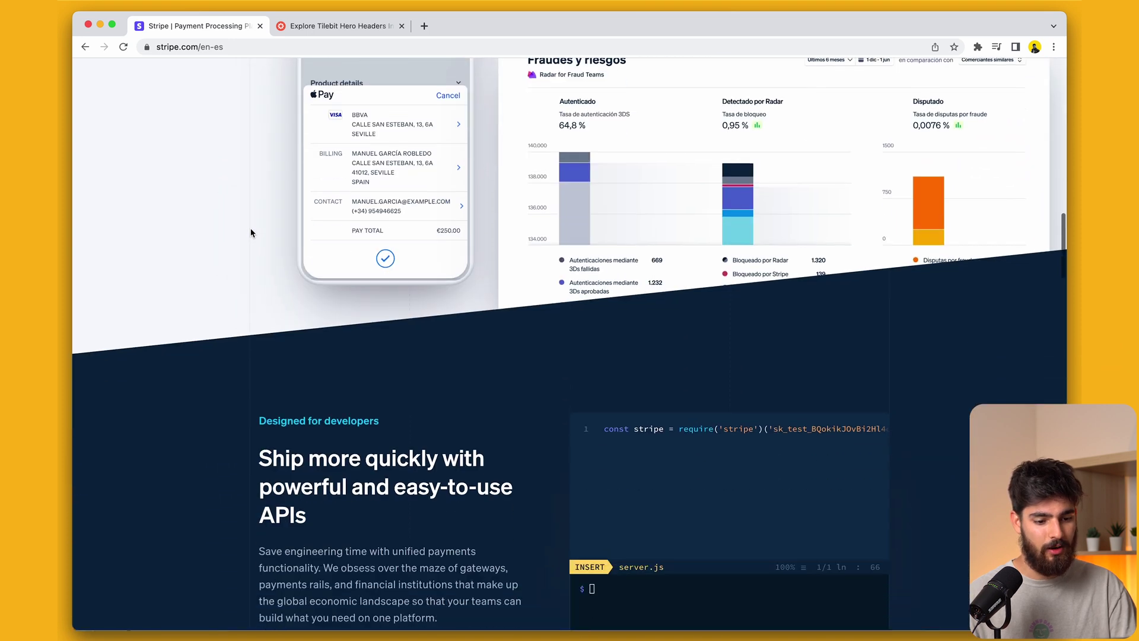
{"action": "scroll", "coordinate": [251, 231], "scroll_direction": "down", "scroll_amount": 18}
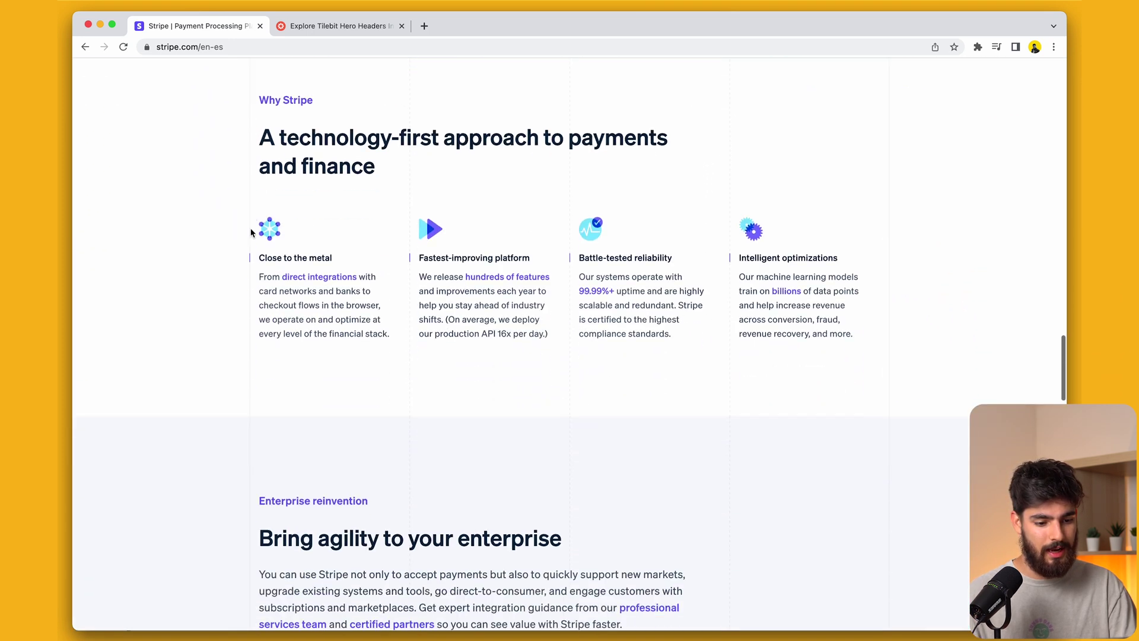
{"action": "scroll", "coordinate": [251, 231], "scroll_direction": "down", "scroll_amount": 8}
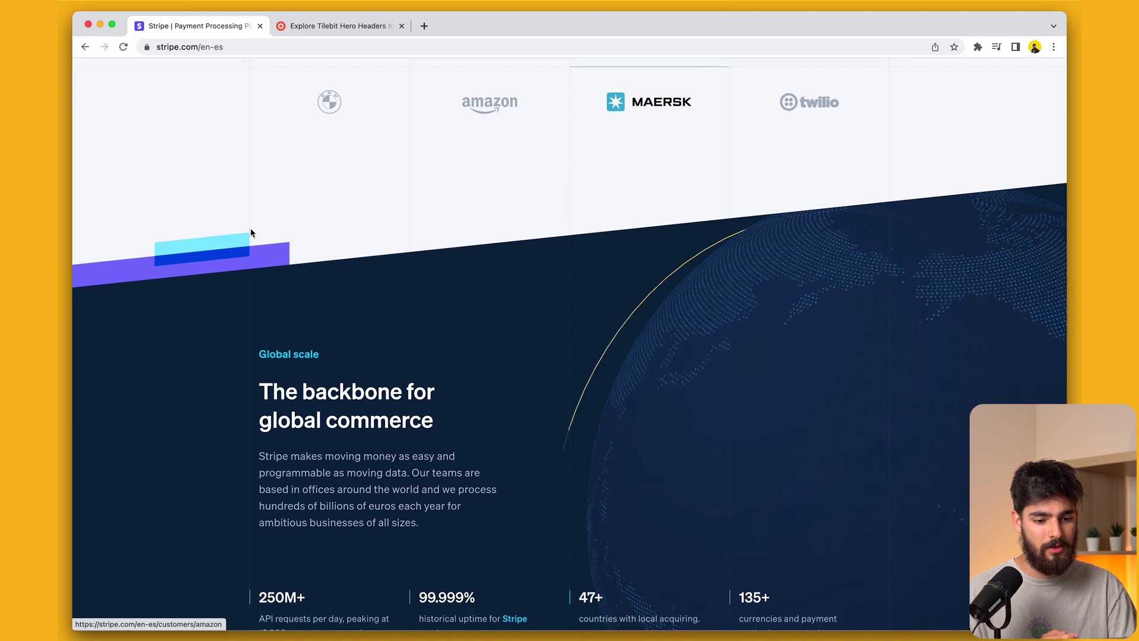
{"action": "scroll", "coordinate": [250, 229], "scroll_direction": "up", "scroll_amount": 4}
{"action": "scroll", "coordinate": [255, 230], "scroll_direction": "down", "scroll_amount": 14}
{"action": "scroll", "coordinate": [264, 231], "scroll_direction": "down", "scroll_amount": 5}
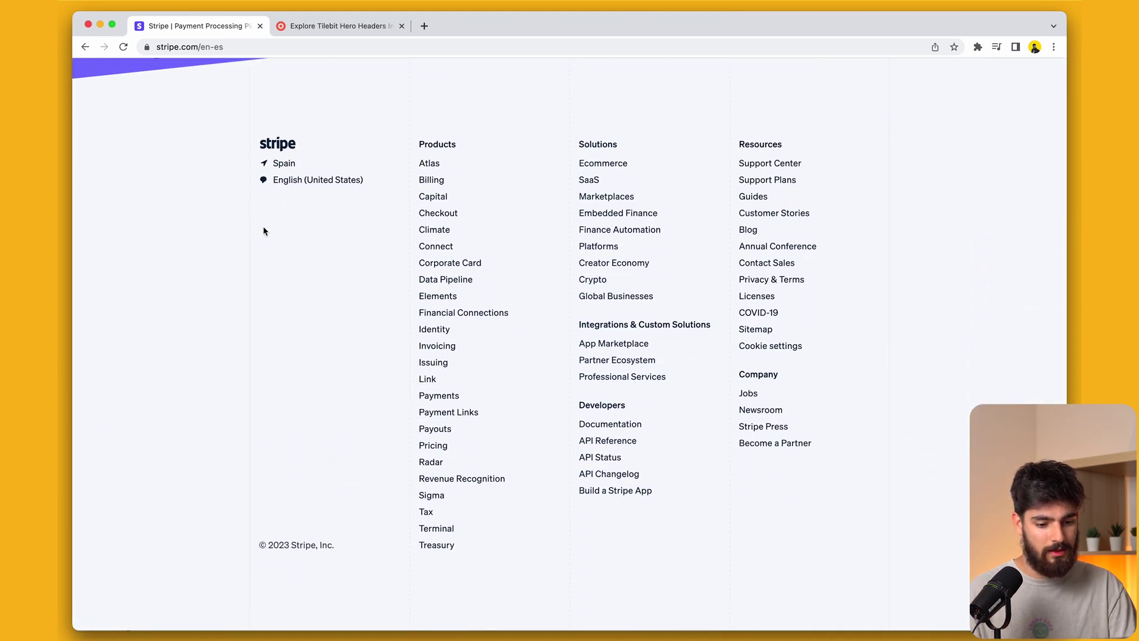
{"action": "scroll", "coordinate": [262, 229], "scroll_direction": "up", "scroll_amount": 15}
{"action": "scroll", "coordinate": [263, 229], "scroll_direction": "up", "scroll_amount": 15}
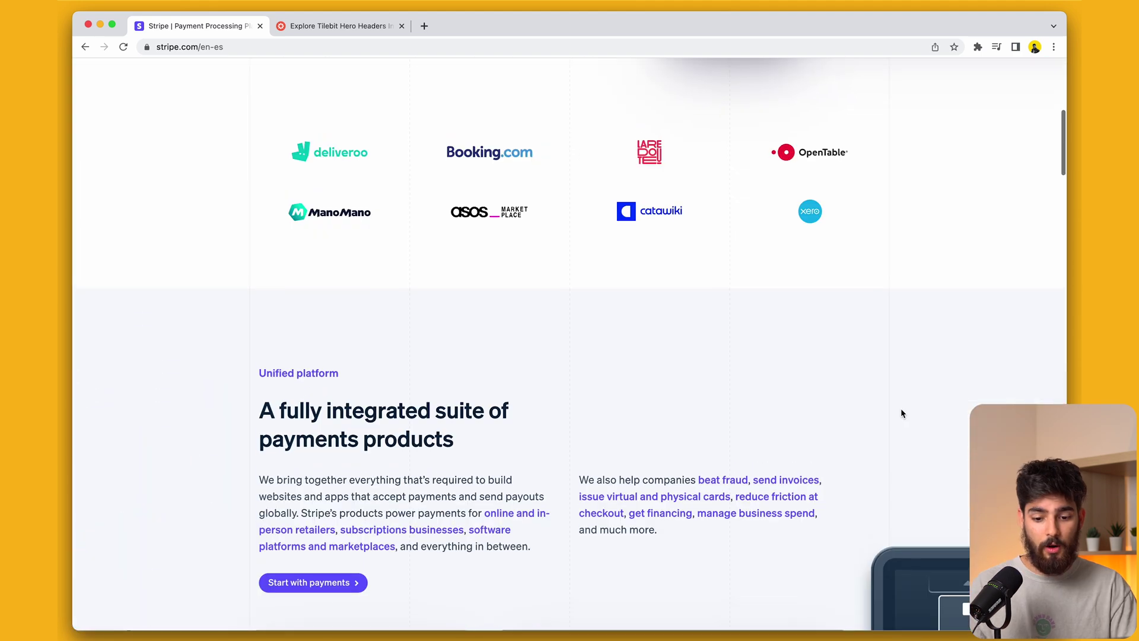
{"action": "scroll", "coordinate": [901, 411], "scroll_direction": "up", "scroll_amount": 3}
{"action": "scroll", "coordinate": [901, 413], "scroll_direction": "up", "scroll_amount": 5}
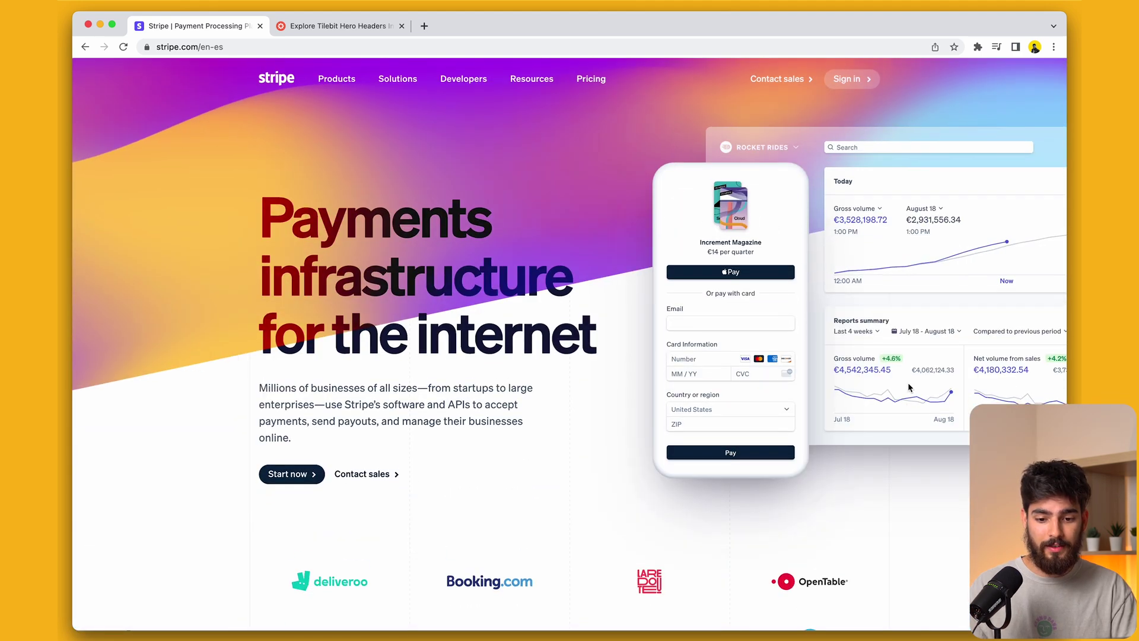
{"action": "scroll", "coordinate": [900, 401], "scroll_direction": "down", "scroll_amount": 14}
{"action": "scroll", "coordinate": [900, 402], "scroll_direction": "down", "scroll_amount": 20}
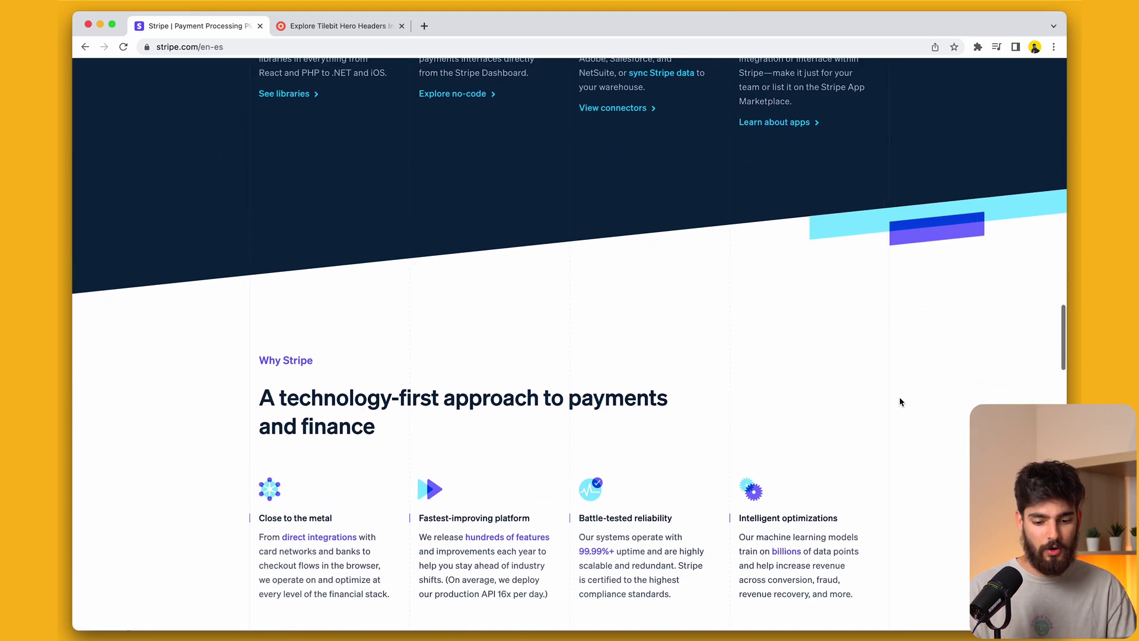
{"action": "scroll", "coordinate": [900, 402], "scroll_direction": "down", "scroll_amount": 12}
{"action": "scroll", "coordinate": [900, 398], "scroll_direction": "up", "scroll_amount": 7}
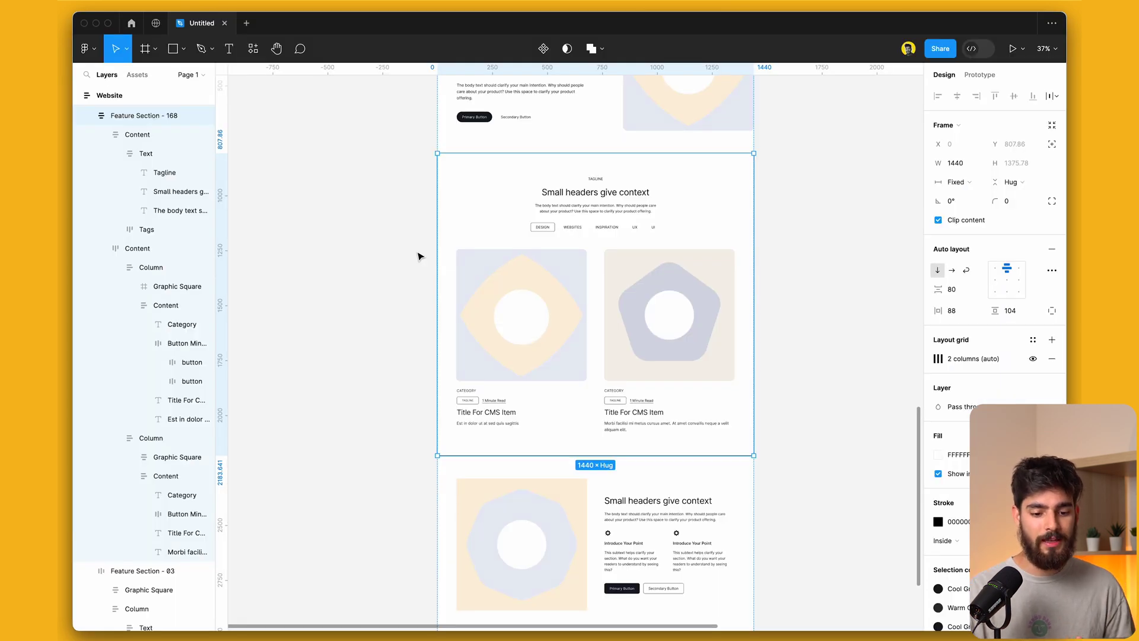
{"action": "left_click", "coordinate": [602, 228]}
{"action": "scroll", "coordinate": [603, 229], "scroll_direction": "up", "scroll_amount": 5}
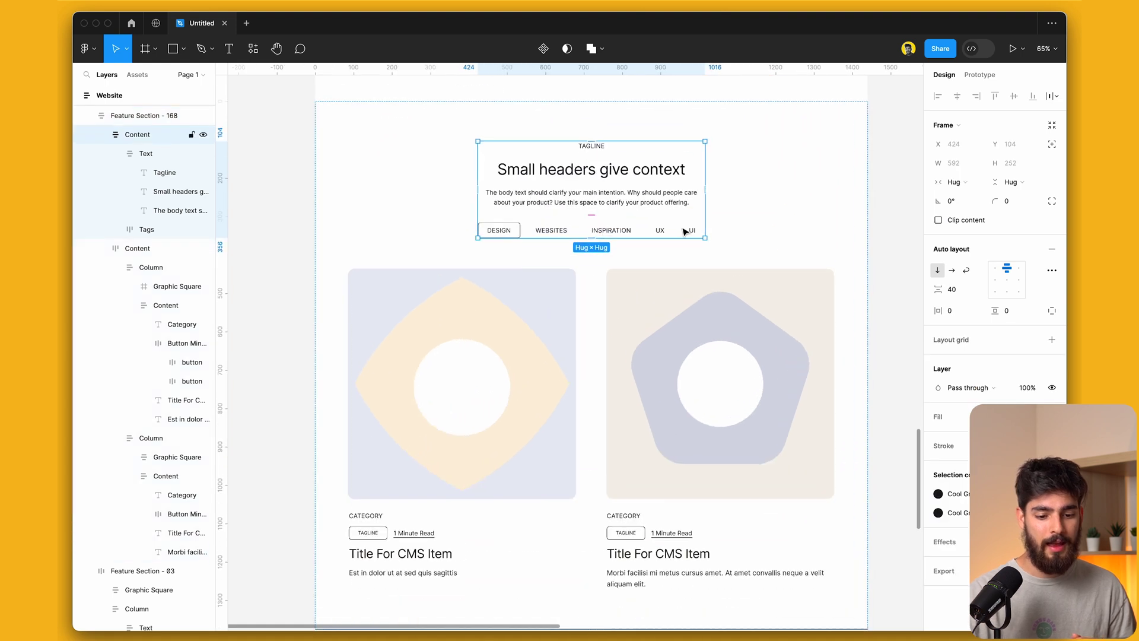
{"action": "left_click", "coordinate": [772, 237]}
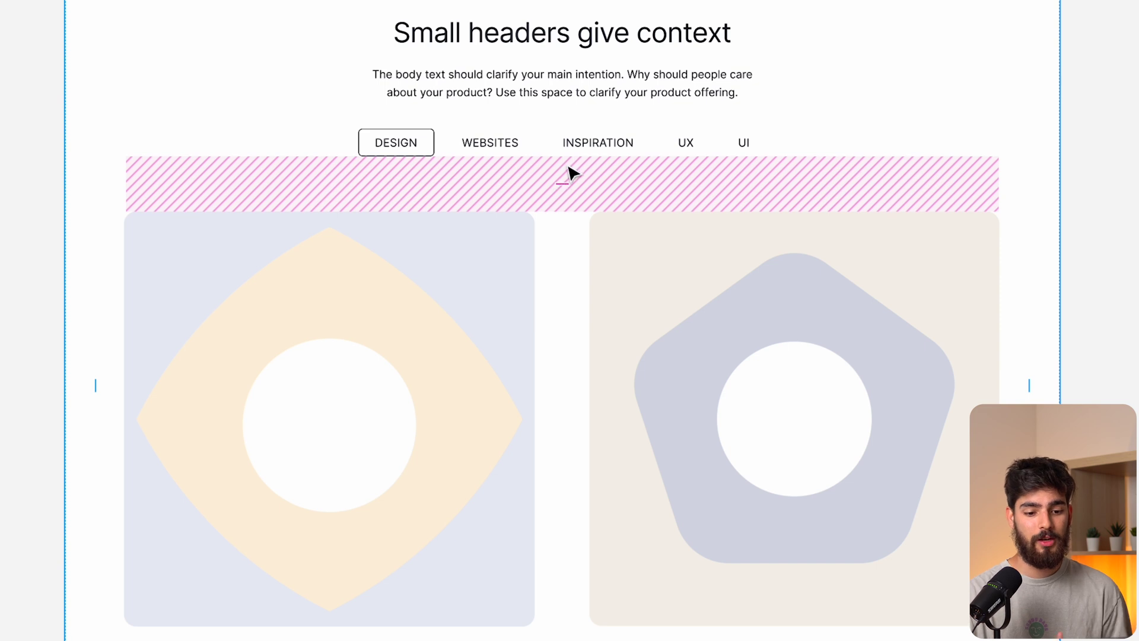
{"action": "left_click", "coordinate": [587, 123]}
{"action": "mouse_move", "coordinate": [567, 115]}
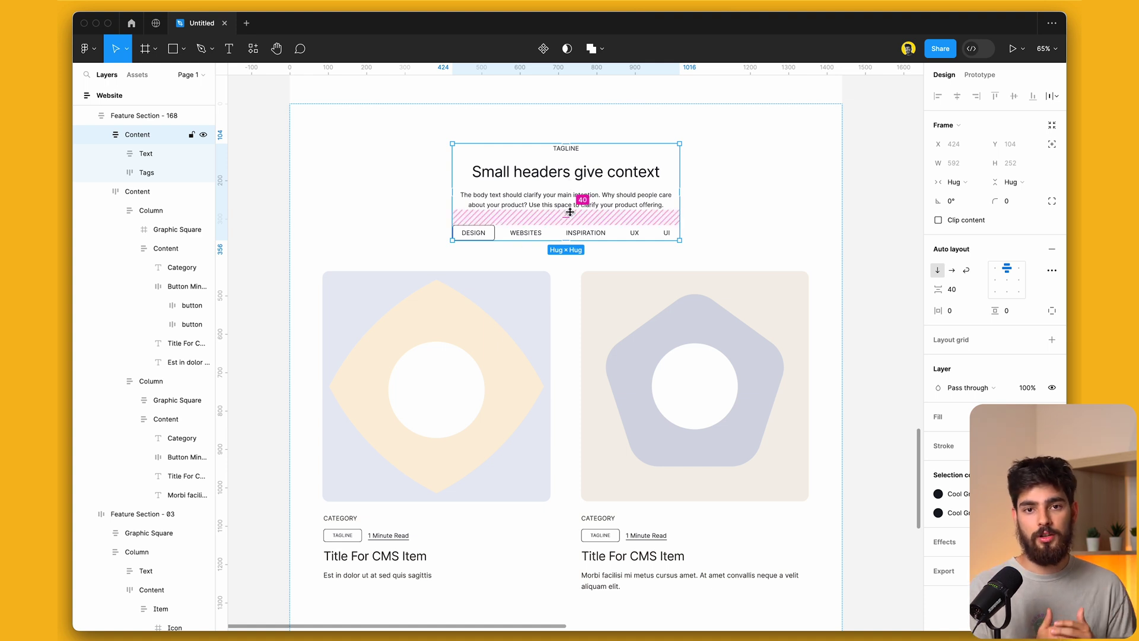
- Ungroup the header's Text frame and set the Content stack spacing to 24, after trying 32
{"action": "left_click", "coordinate": [568, 197]}
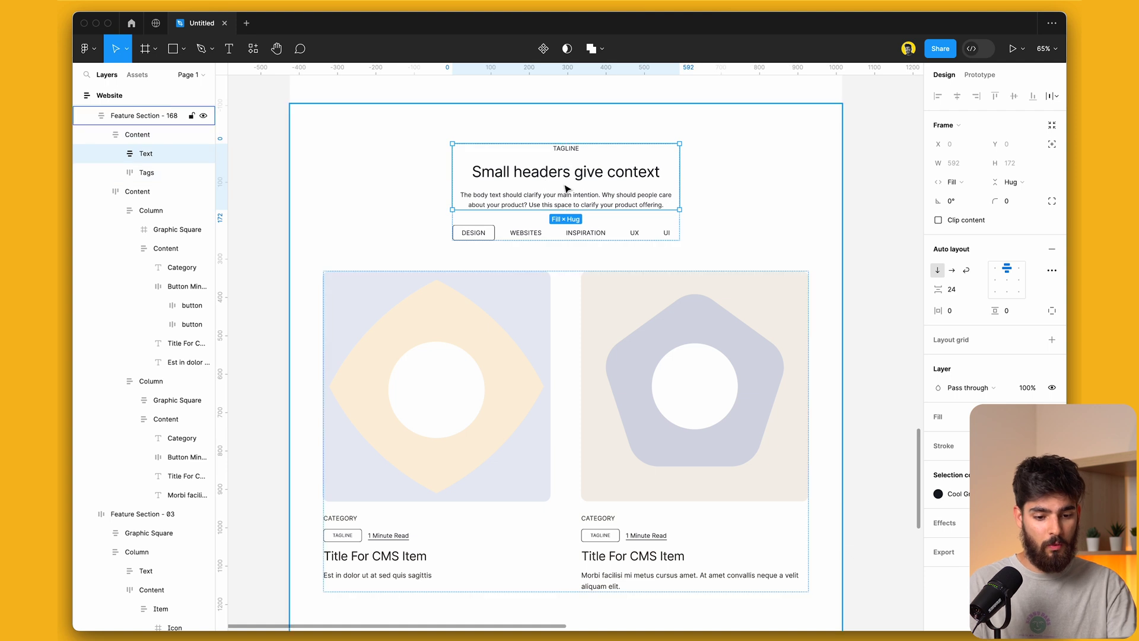
{"action": "key", "text": "super+shift+g"}
{"action": "left_click", "coordinate": [512, 228]}
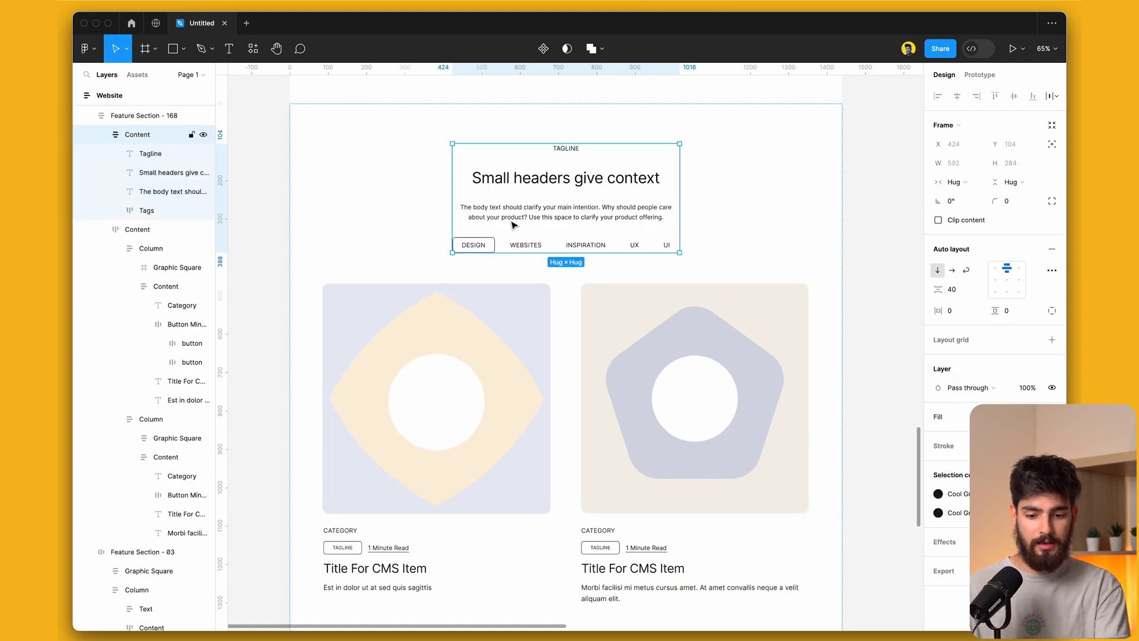
{"action": "left_click", "coordinate": [951, 290]}
{"action": "type", "text": "32"}
{"action": "key", "text": "Return"}
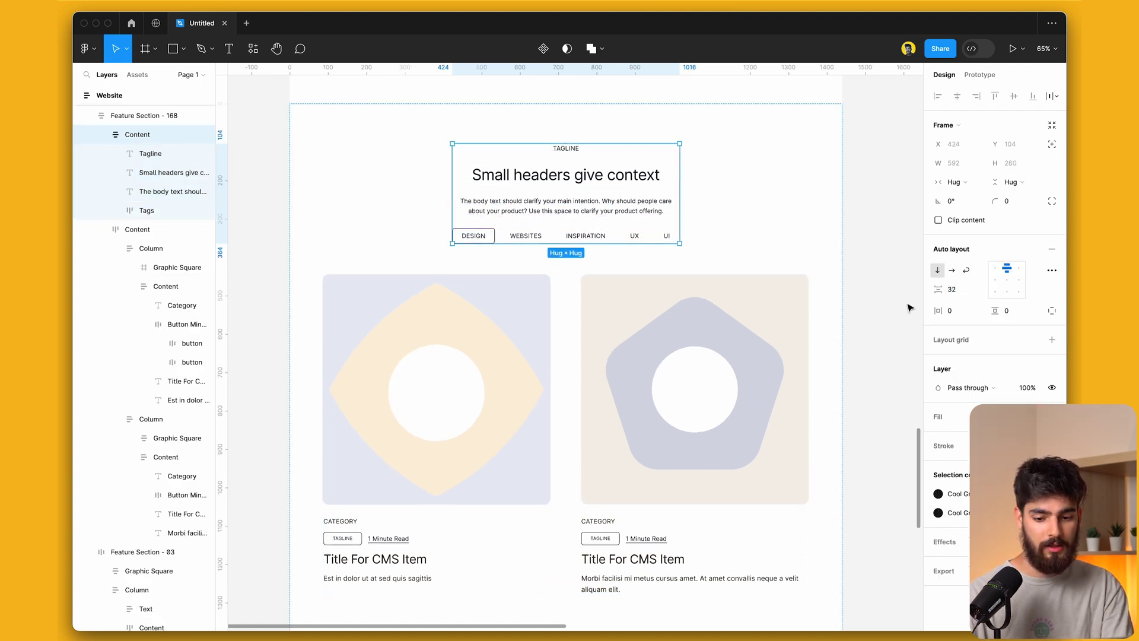
{"action": "type", "text": "24"}
{"action": "key", "text": "Return"}
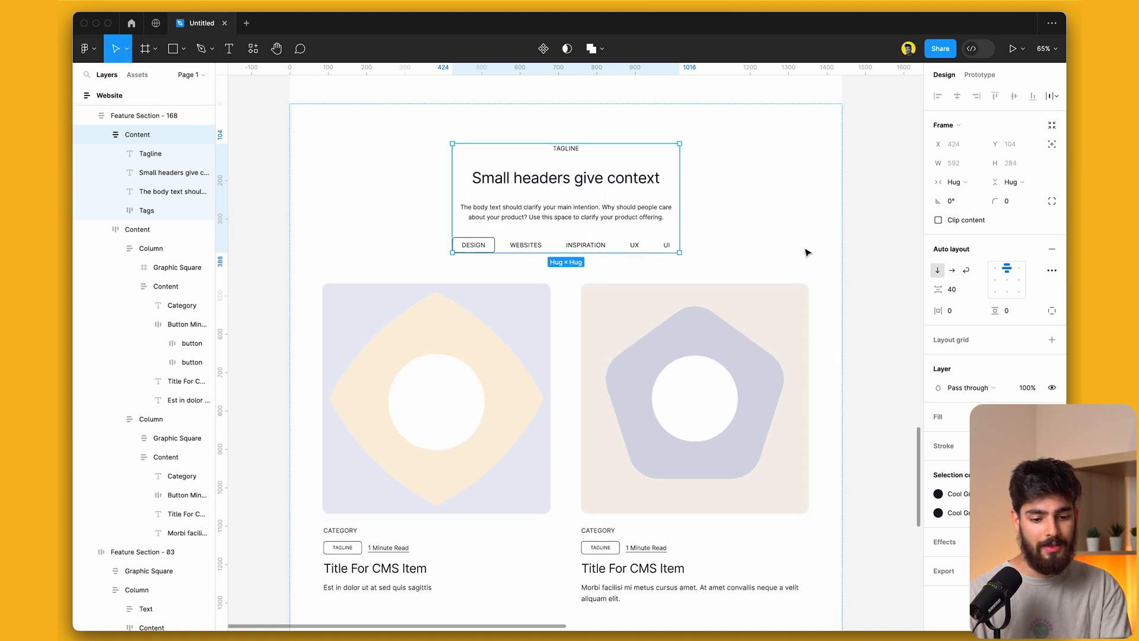
- Wrap tagline, heading and body into an auto-layout Text frame and check its item spacing
{"action": "key", "text": "Return"}
{"action": "key", "text": "shift+a"}
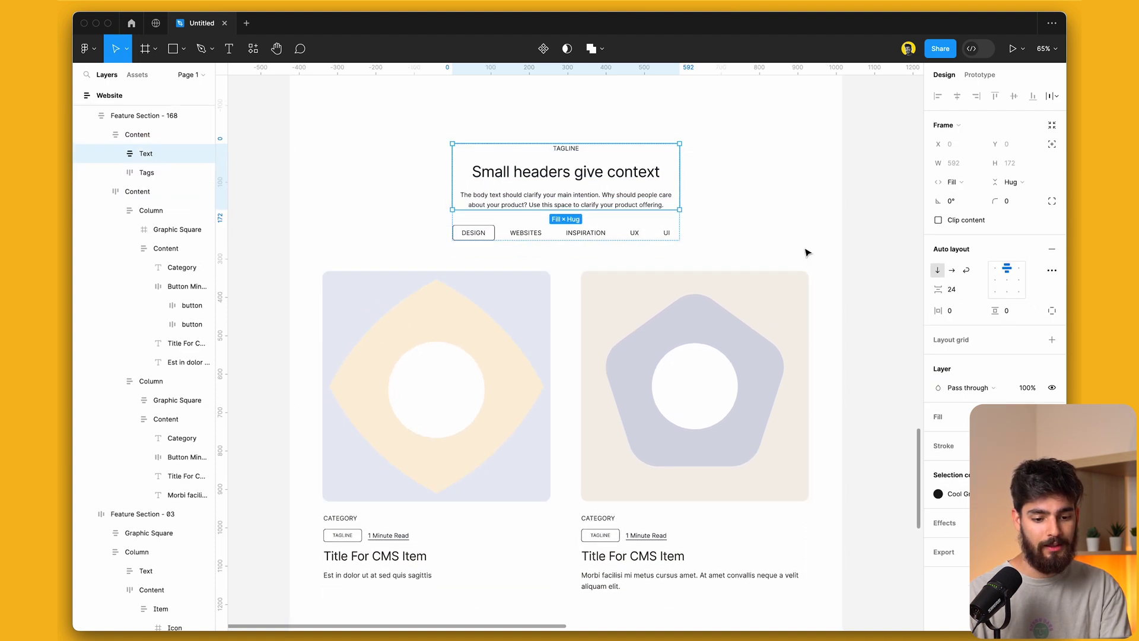
{"action": "left_click", "coordinate": [635, 218]}
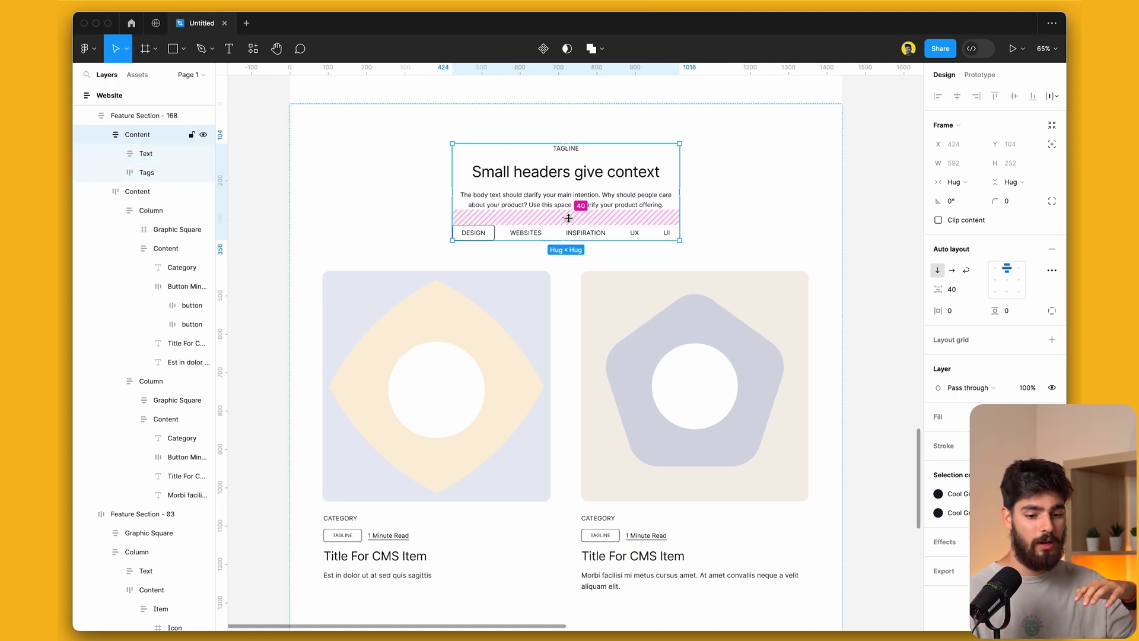
{"action": "left_click", "coordinate": [579, 189]}
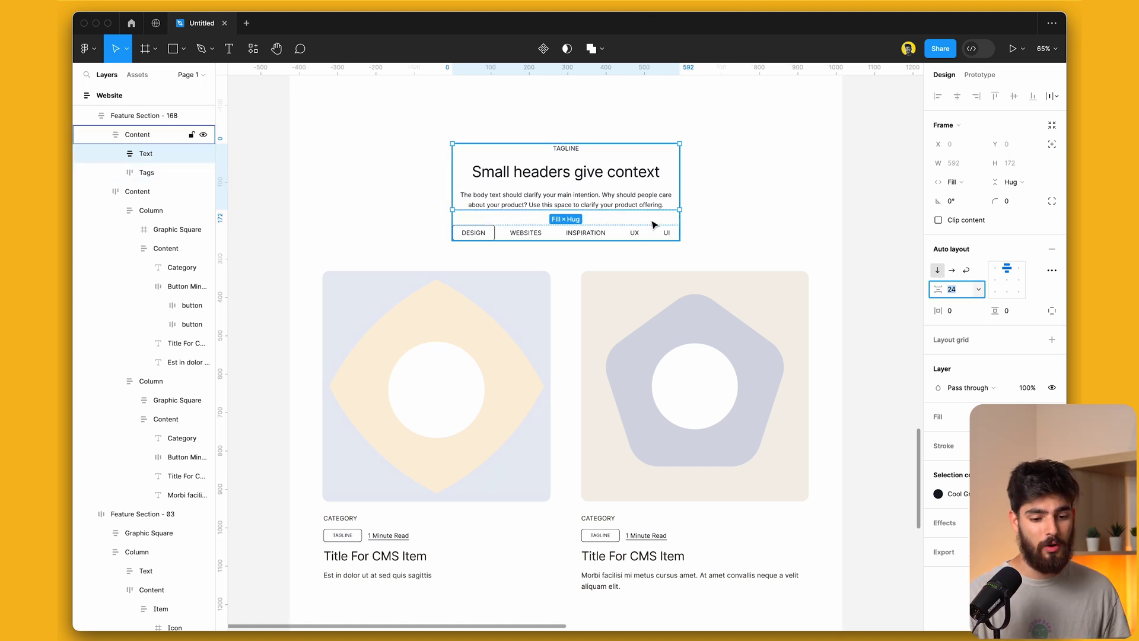
{"action": "left_click", "coordinate": [933, 295]}
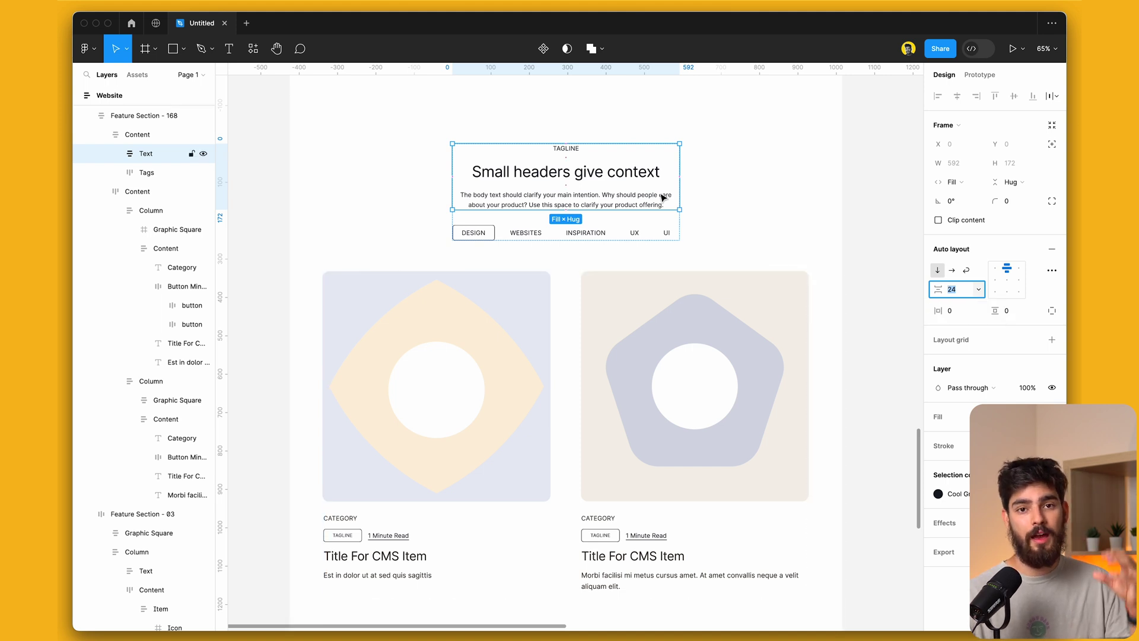
{"action": "left_click", "coordinate": [605, 275]}
{"action": "scroll", "coordinate": [608, 282], "scroll_direction": "down", "scroll_amount": 4}
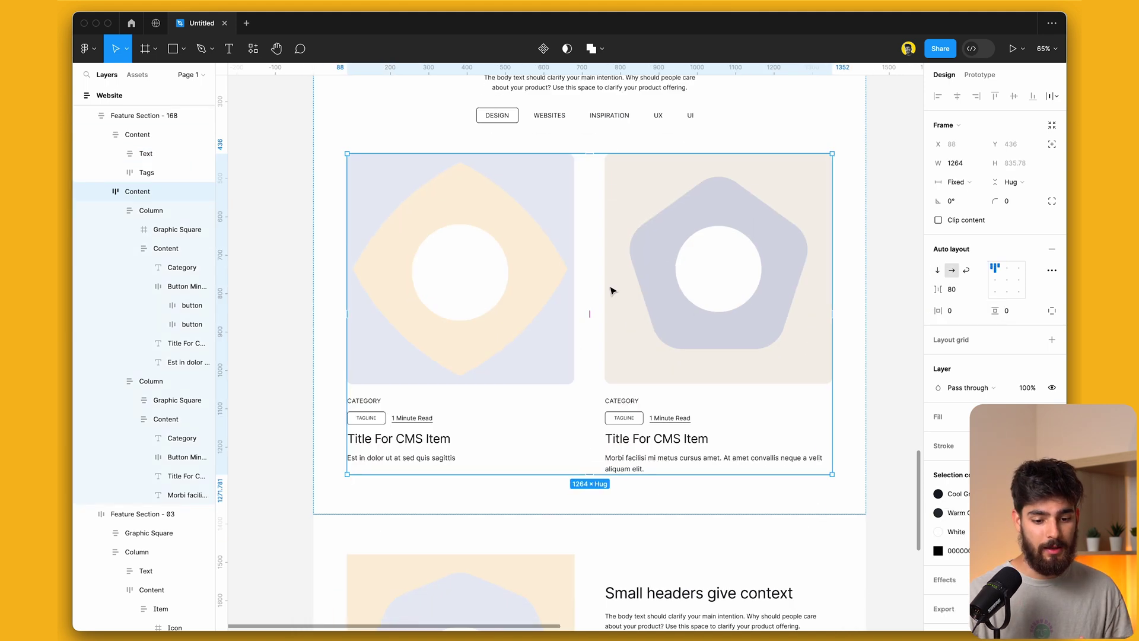
{"action": "left_click", "coordinate": [697, 459]}
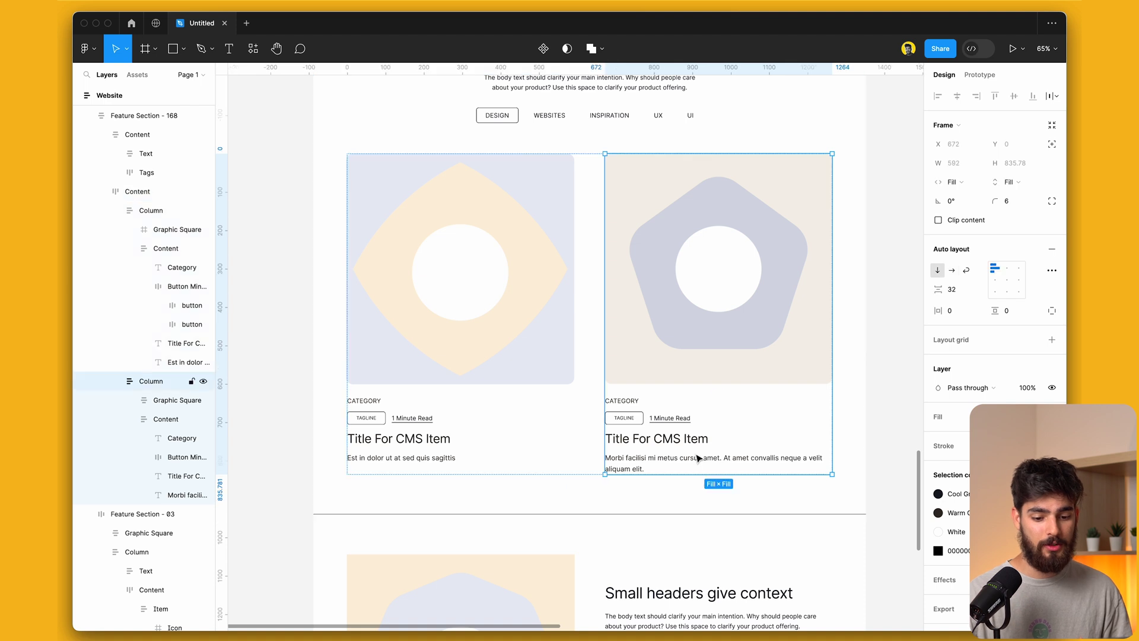
{"action": "left_click", "coordinate": [739, 426]}
{"action": "key", "text": "shift+Return"}
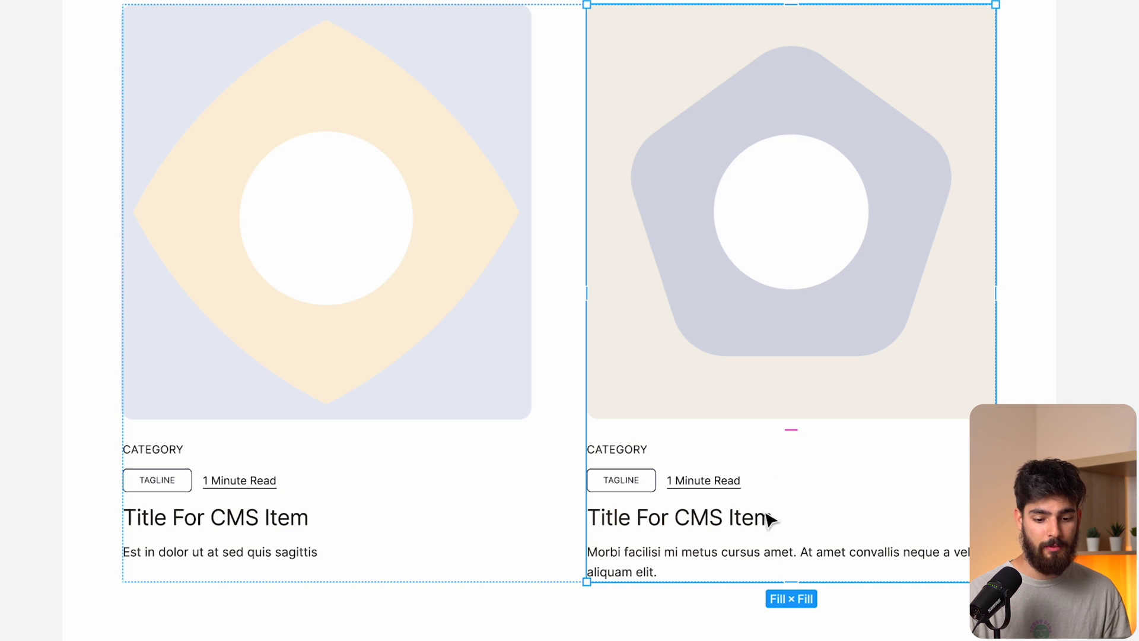
{"action": "left_click", "coordinate": [770, 516]}
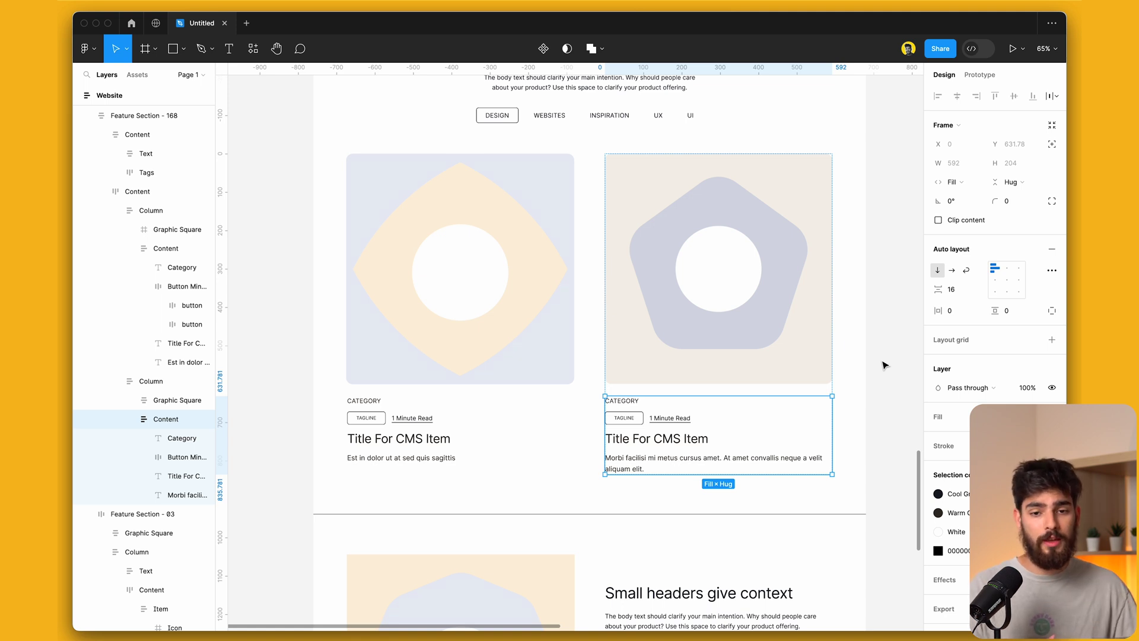
{"action": "left_click", "coordinate": [952, 289]}
{"action": "type", "text": "40"}
{"action": "key", "text": "Return"}
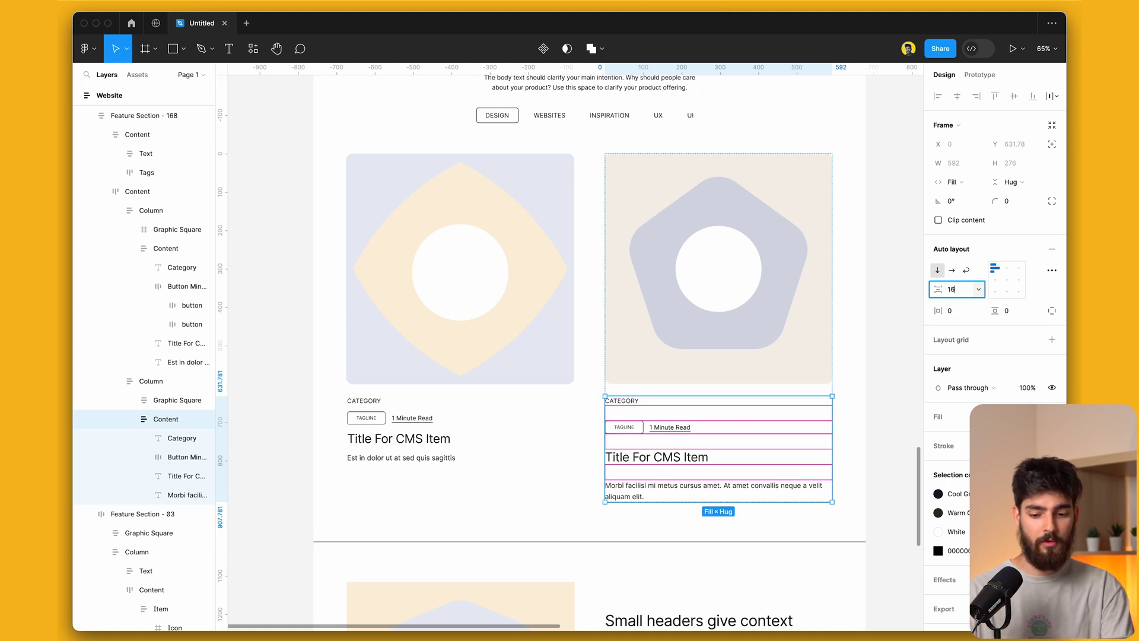
{"action": "key", "text": "ctrl+z"}
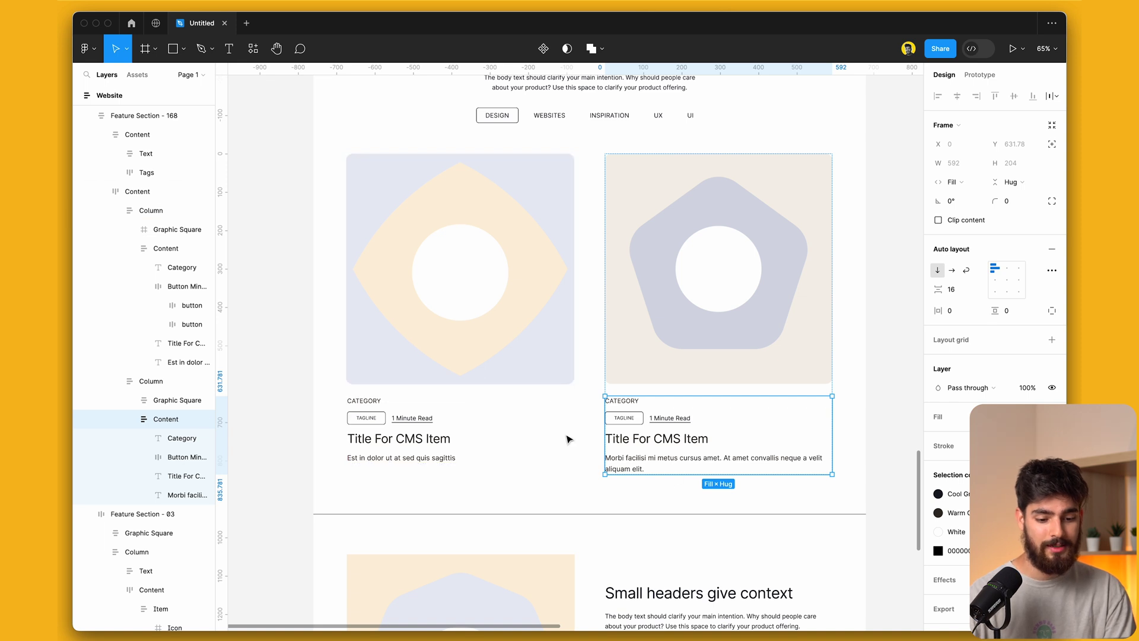
{"action": "scroll", "coordinate": [551, 389], "scroll_direction": "down", "scroll_amount": 6}
{"action": "left_click", "coordinate": [713, 321]}
{"action": "double_click", "coordinate": [712, 321]}
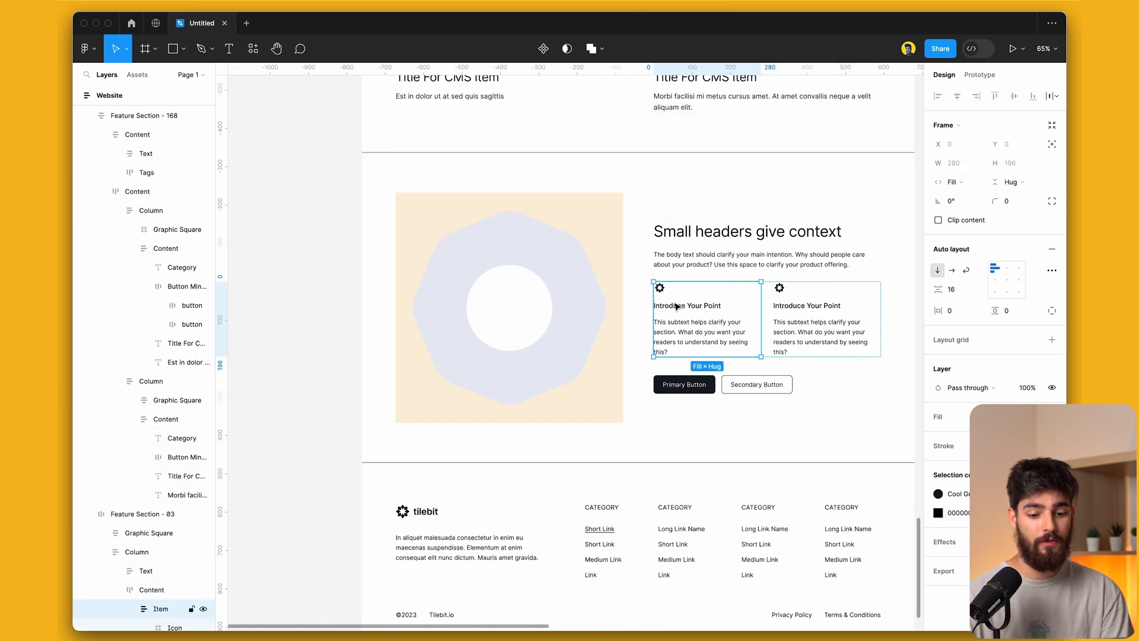
{"action": "left_click", "coordinate": [756, 280]}
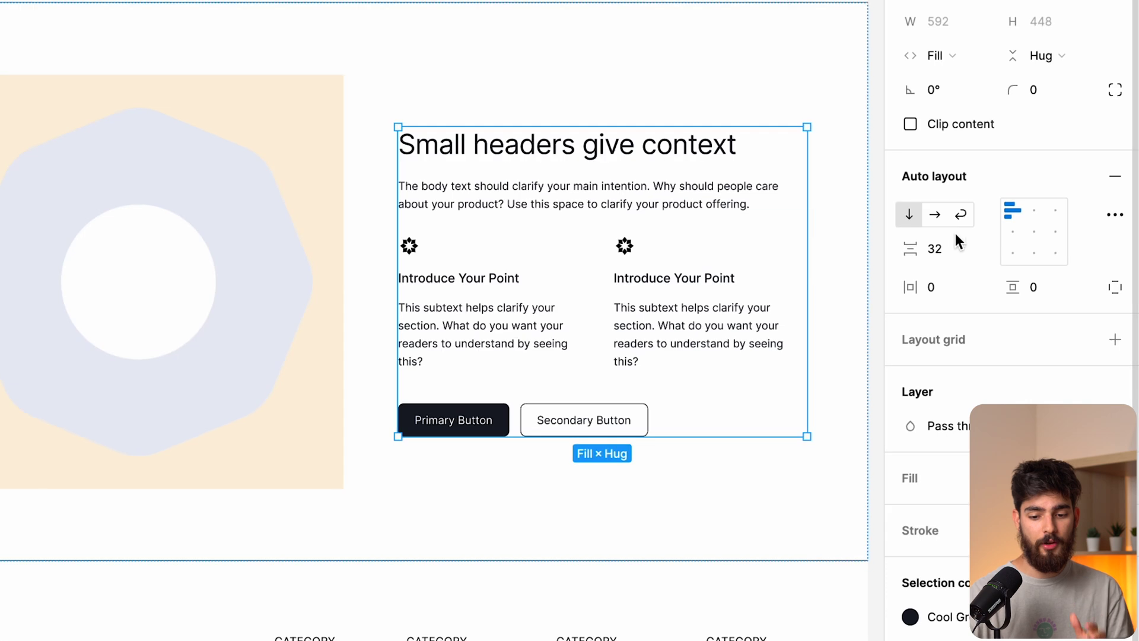
{"action": "left_click", "coordinate": [804, 325]}
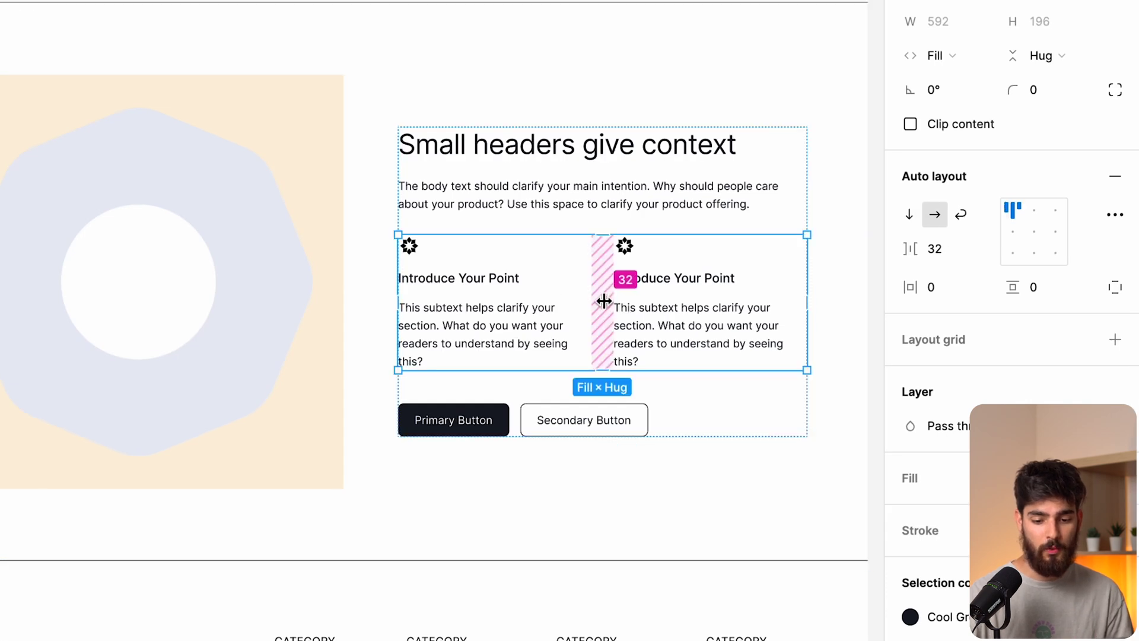
{"action": "left_click", "coordinate": [588, 159]}
{"action": "key", "text": "shift+Return"}
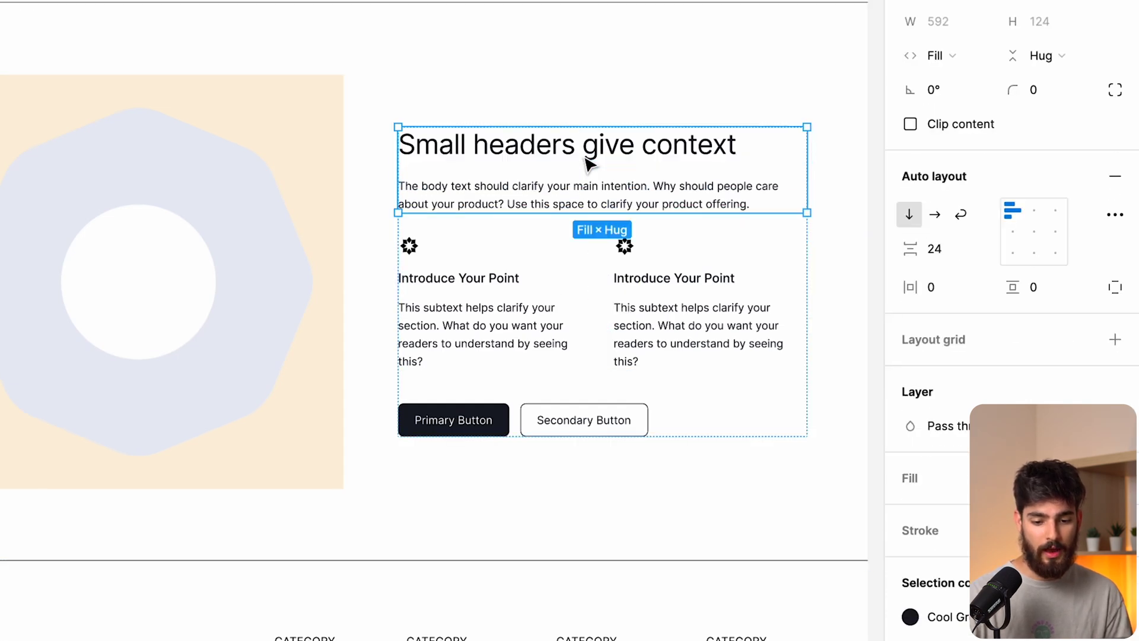
{"action": "left_click", "coordinate": [611, 415]}
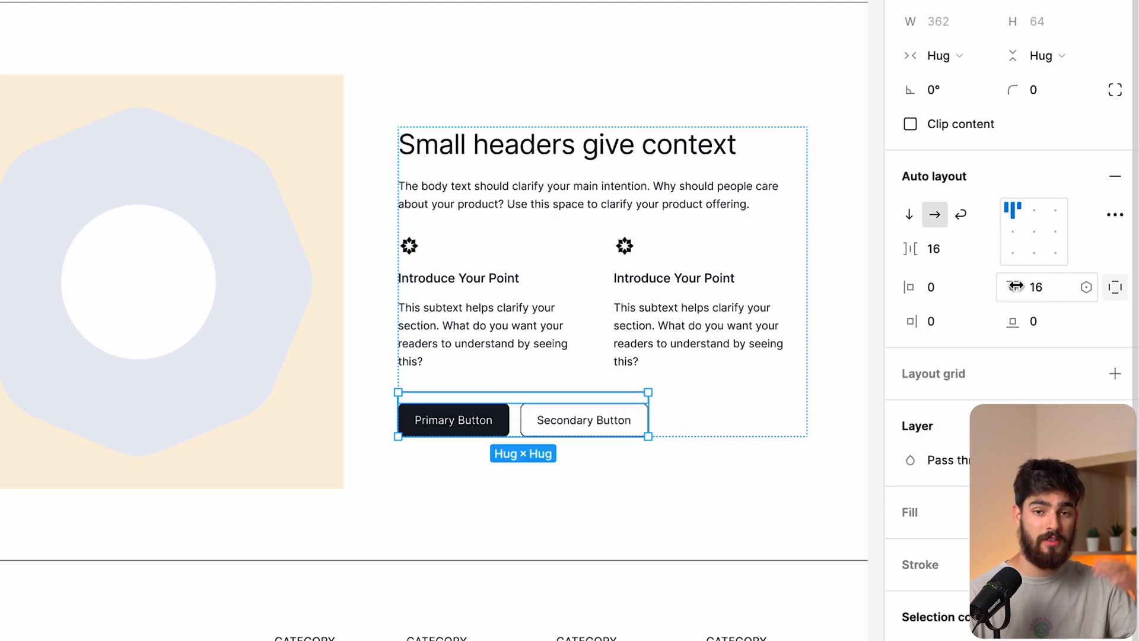
{"action": "left_click", "coordinate": [670, 306]}
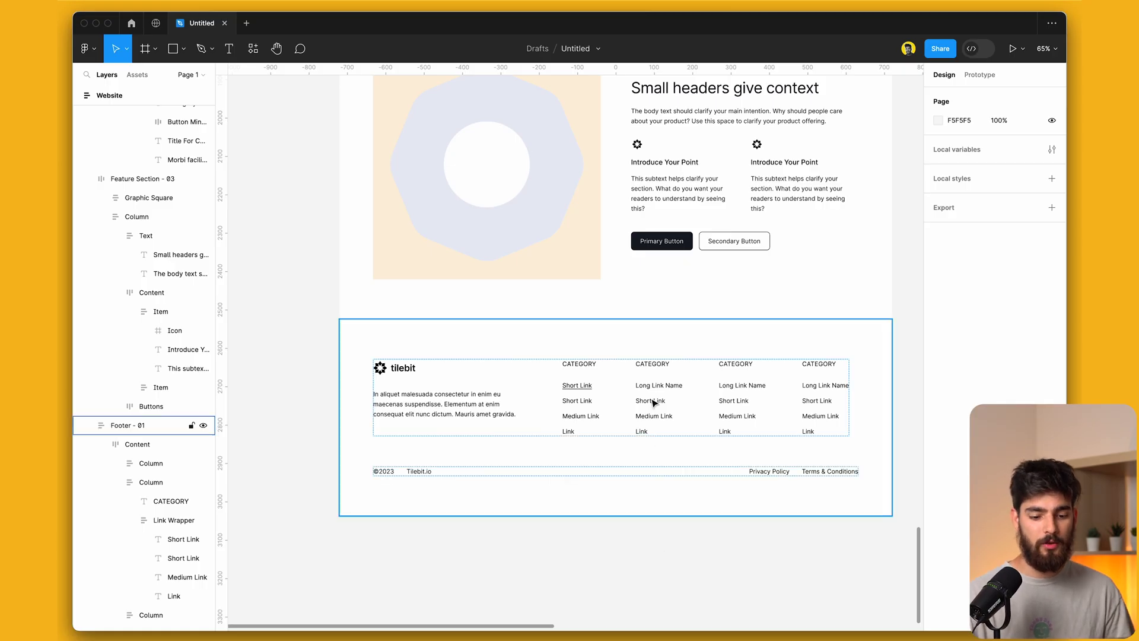
{"action": "left_click", "coordinate": [653, 403]}
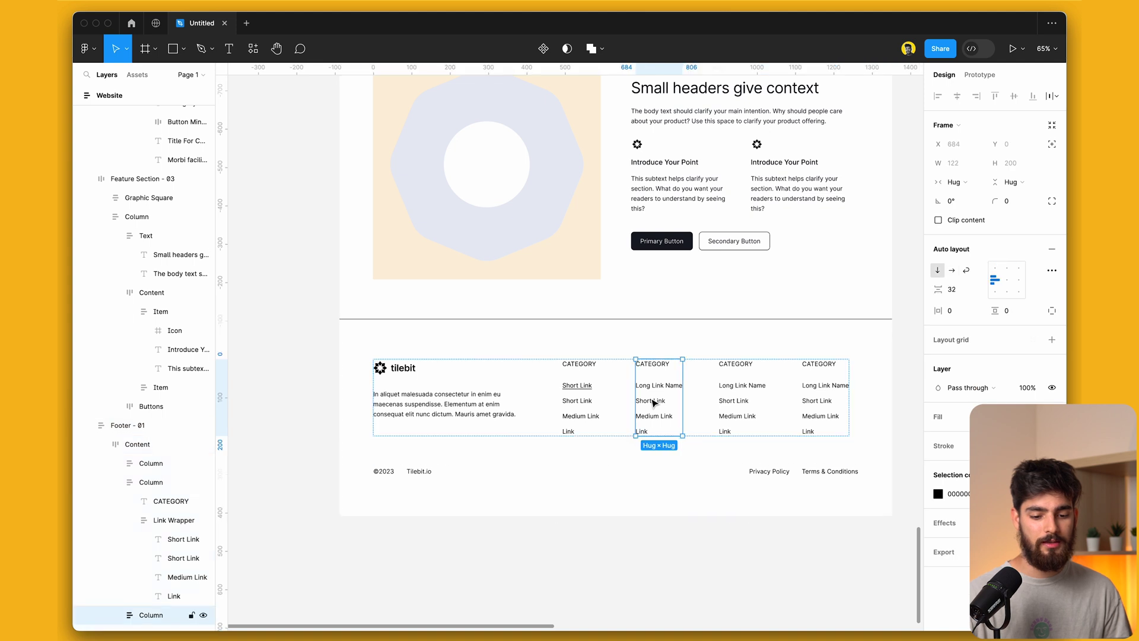
{"action": "left_click", "coordinate": [742, 389]}
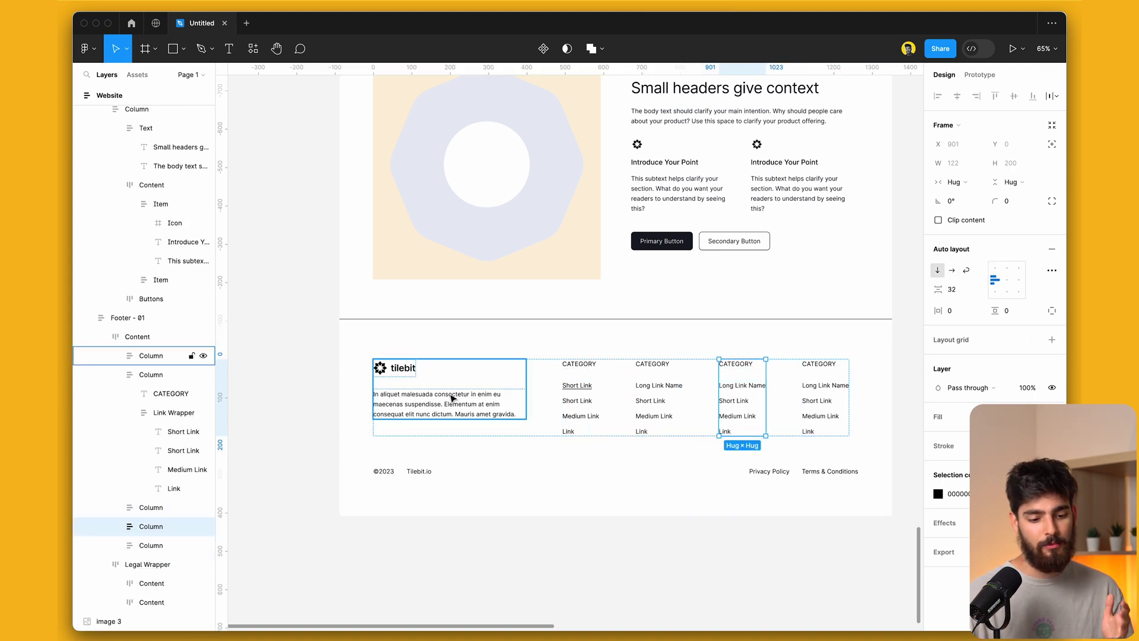
{"action": "left_click", "coordinate": [540, 422]}
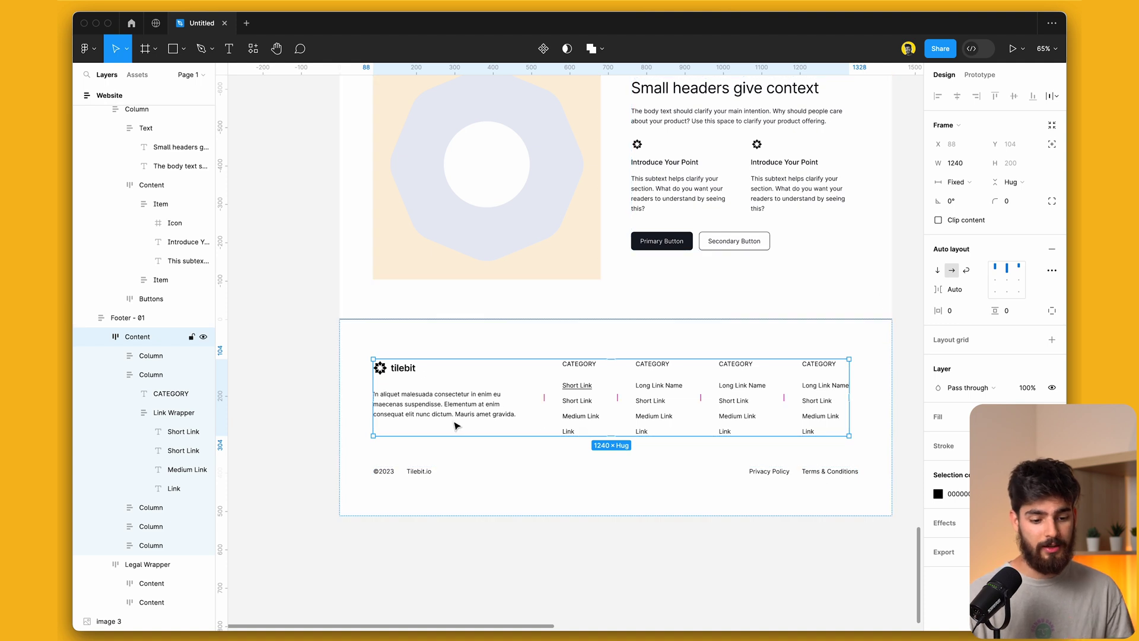
{"action": "left_click", "coordinate": [439, 414]}
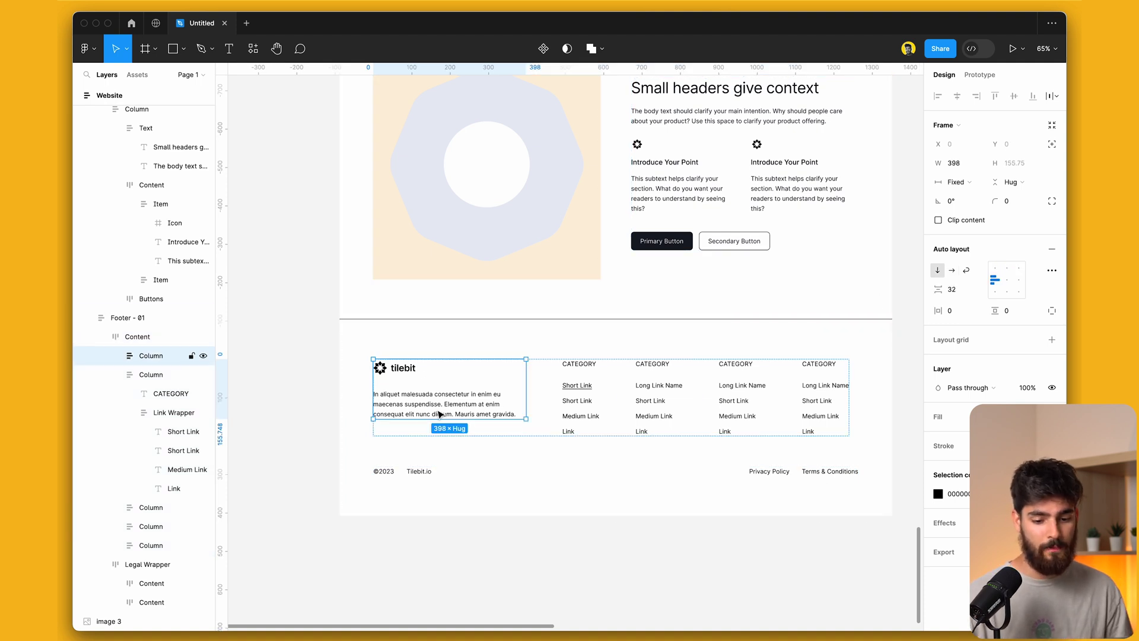
{"action": "left_click", "coordinate": [578, 409]}
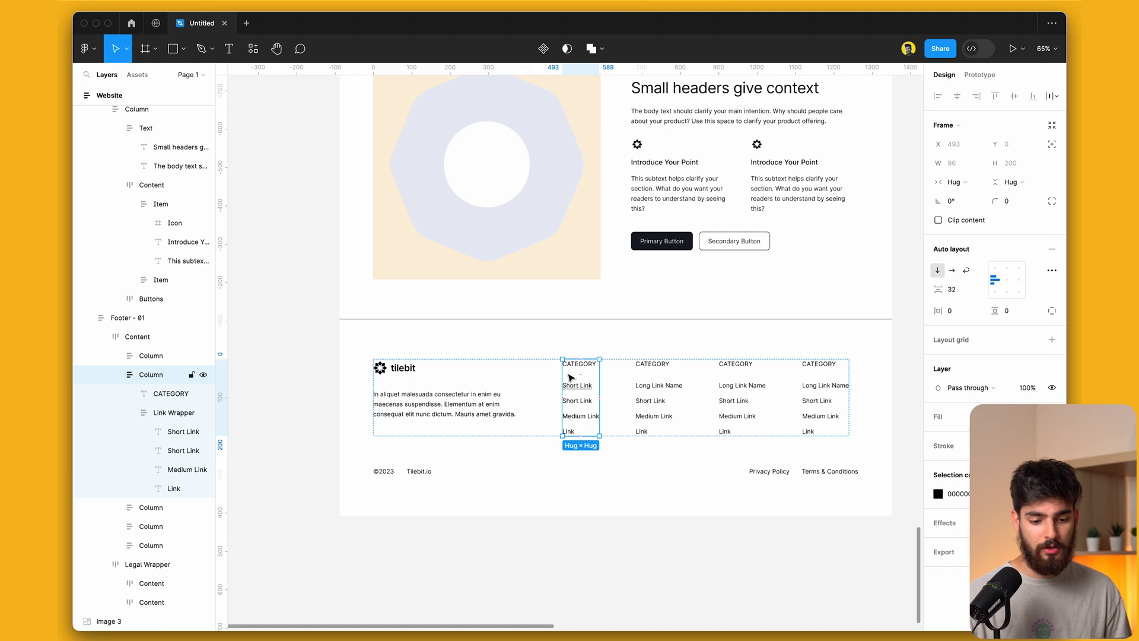
{"action": "left_click", "coordinate": [573, 387]}
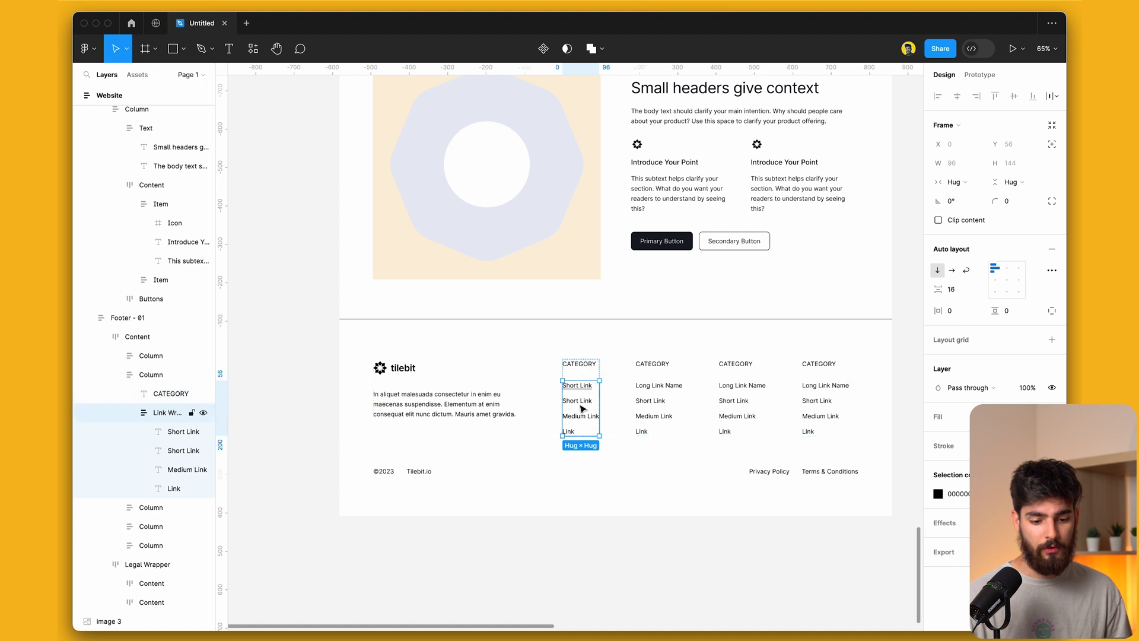
{"action": "left_click", "coordinate": [785, 552]}
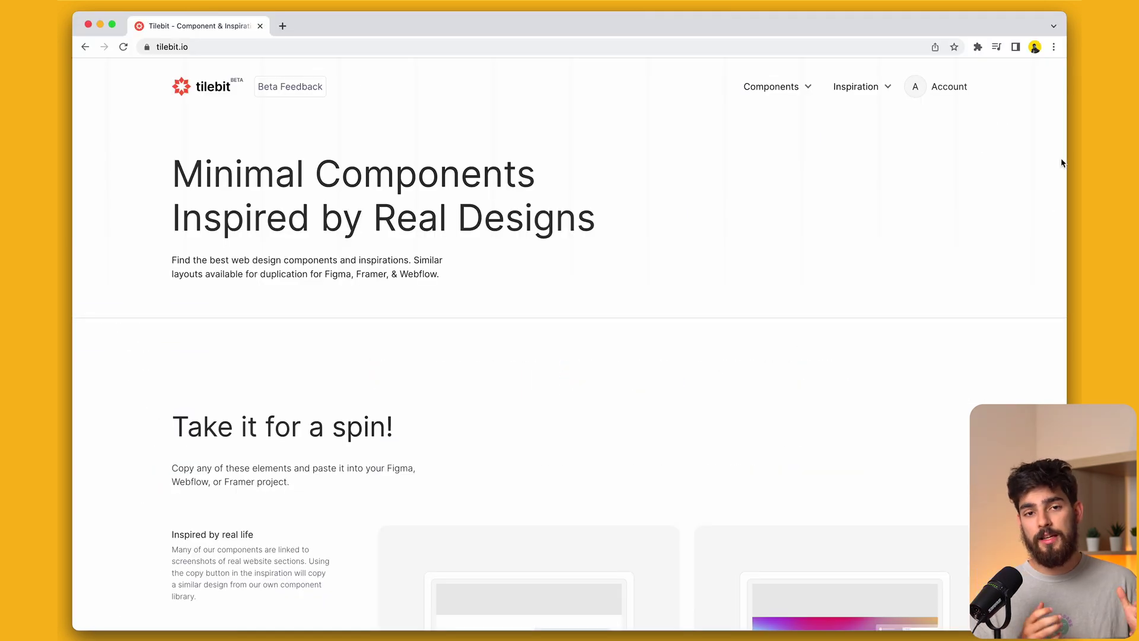
- Go to Tilebit's All Components page and open the copy options for Feature Section 029
{"action": "scroll", "coordinate": [1062, 163], "scroll_direction": "down", "scroll_amount": 10}
{"action": "scroll", "coordinate": [1062, 163], "scroll_direction": "down", "scroll_amount": 20}
{"action": "scroll", "coordinate": [1062, 163], "scroll_direction": "up", "scroll_amount": 20}
{"action": "left_click", "coordinate": [771, 86]}
{"action": "left_click", "coordinate": [704, 162]}
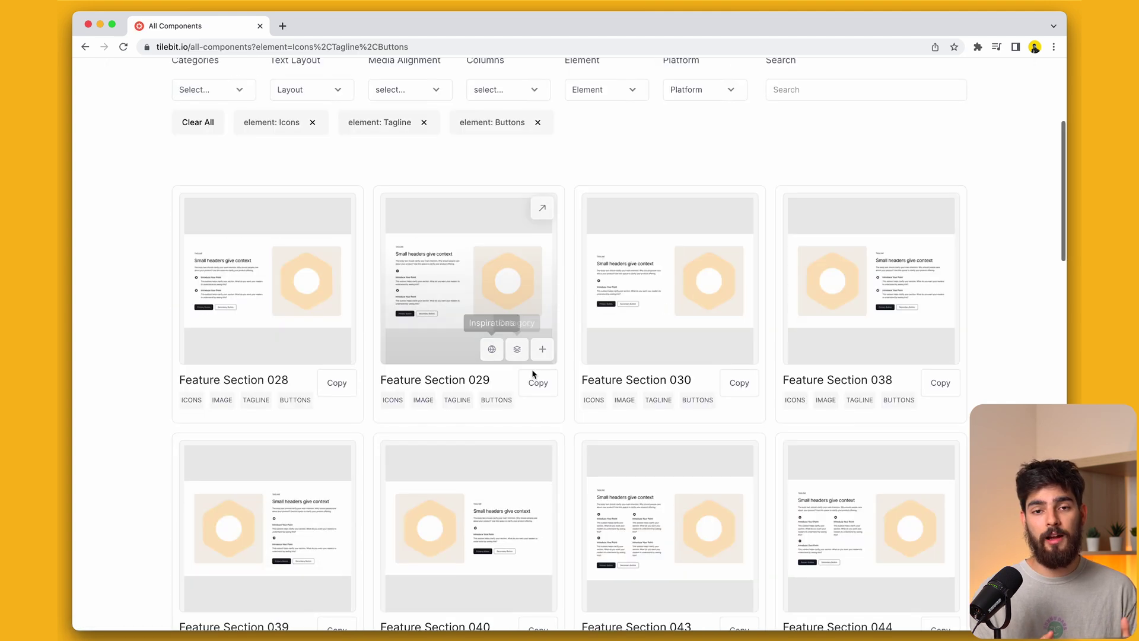
{"action": "left_click", "coordinate": [534, 383]}
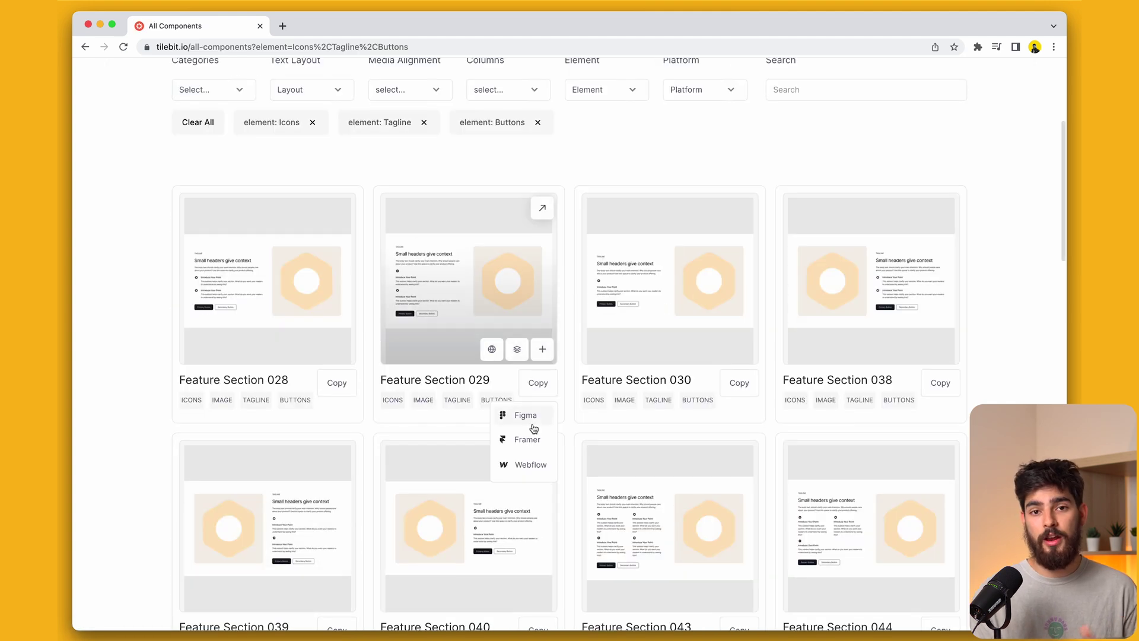